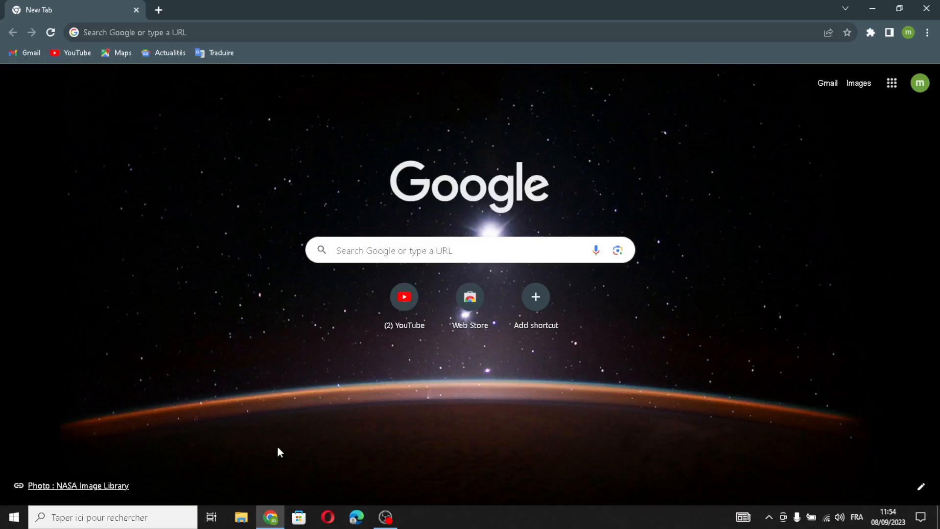
Search Google for Shopify and open its sponsored free trial page.
{"action": "left_click", "coordinate": [249, 34]}
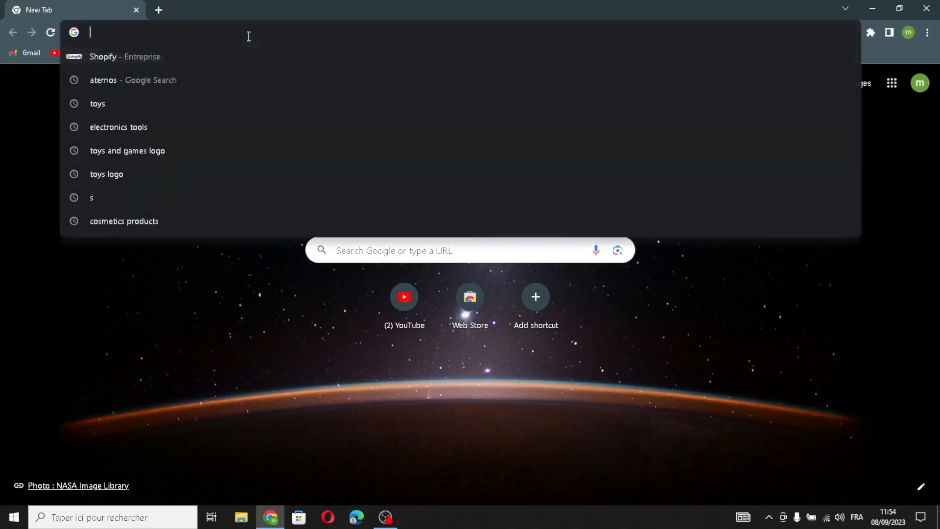
{"action": "type", "text": "s"}
{"action": "left_click", "coordinate": [210, 78]}
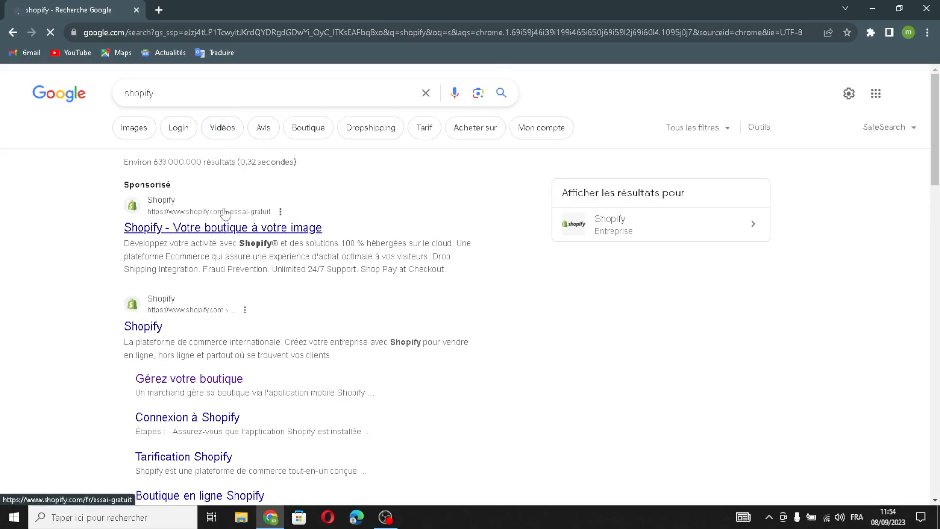
{"action": "left_click", "coordinate": [239, 226]}
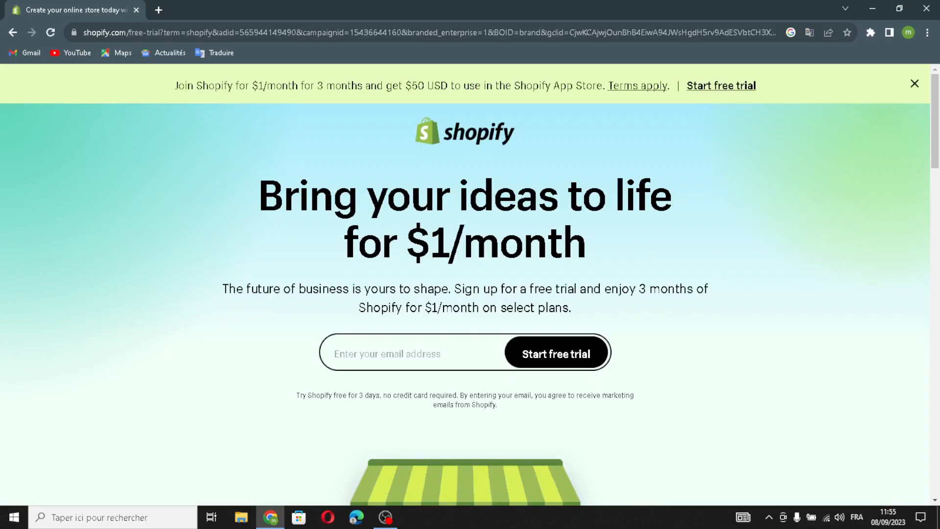
Enter the account's email address and start the Shopify free trial.
{"action": "left_click", "coordinate": [351, 349]}
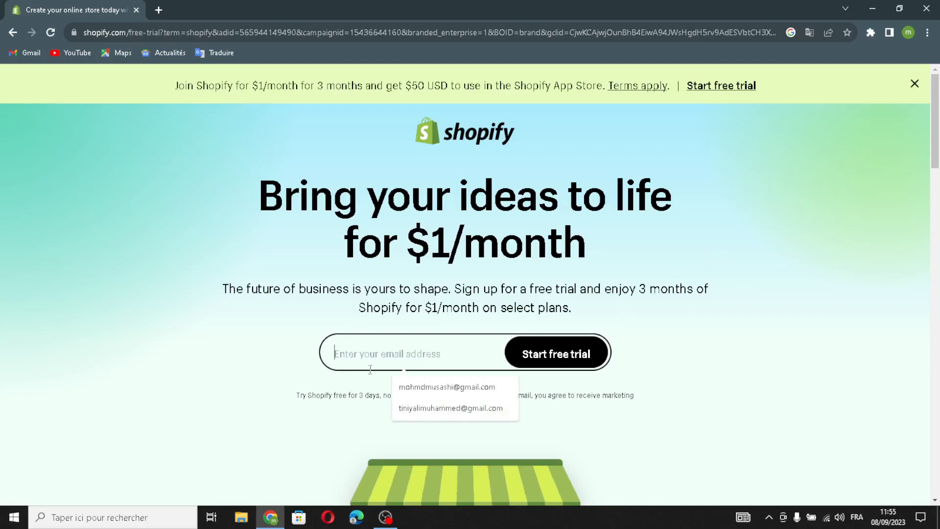
{"action": "left_click", "coordinate": [406, 384]}
{"action": "left_click", "coordinate": [545, 349]}
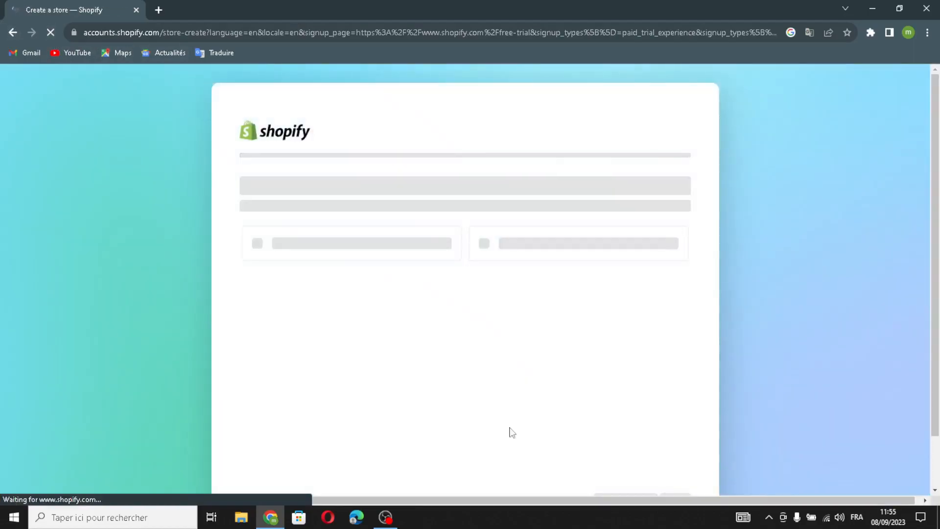
Create the store under the saved account, skipping all setup questions and accepting Morocco as the business location.
{"action": "scroll", "coordinate": [645, 470], "scroll_direction": "down", "scroll_amount": 1}
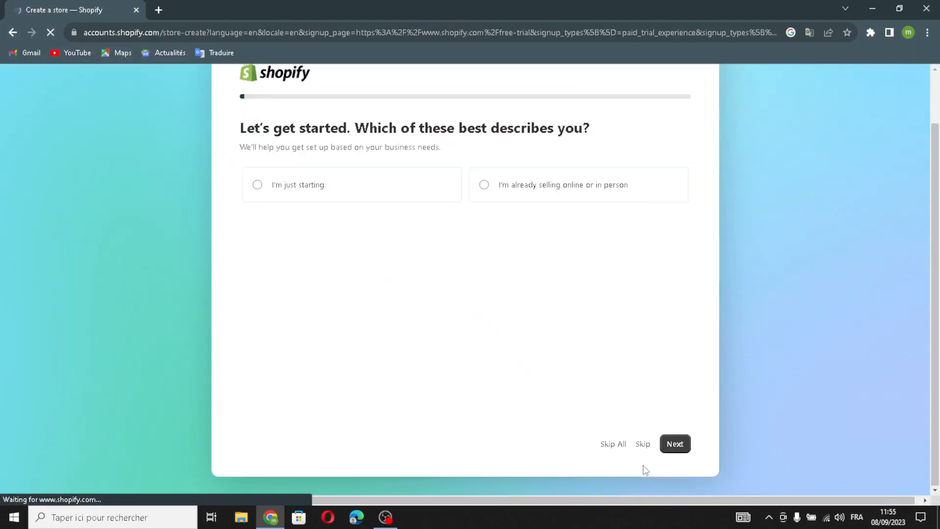
{"action": "left_click", "coordinate": [615, 444]}
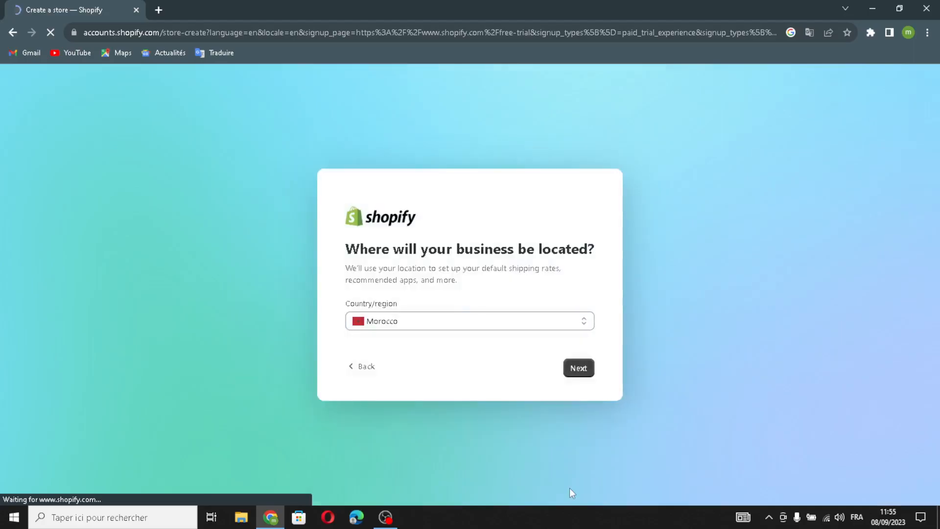
{"action": "left_click", "coordinate": [573, 376]}
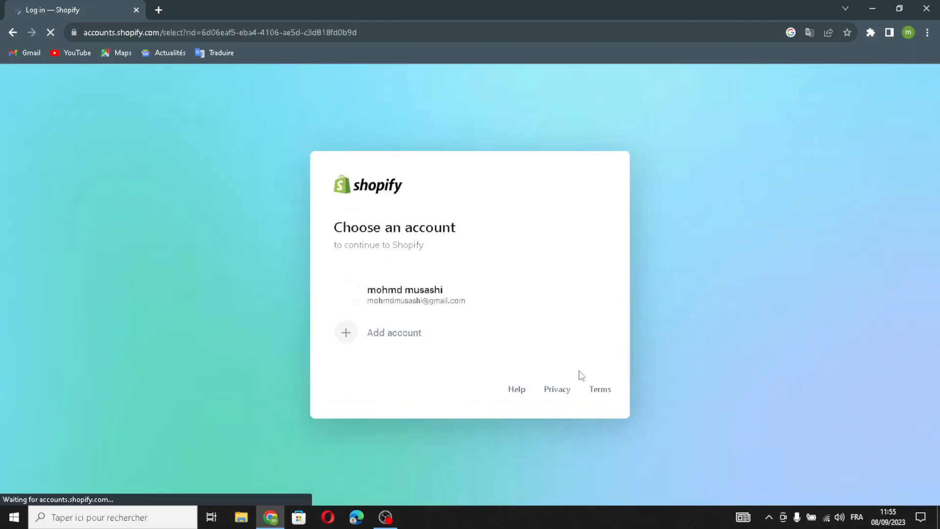
{"action": "left_click", "coordinate": [465, 305]}
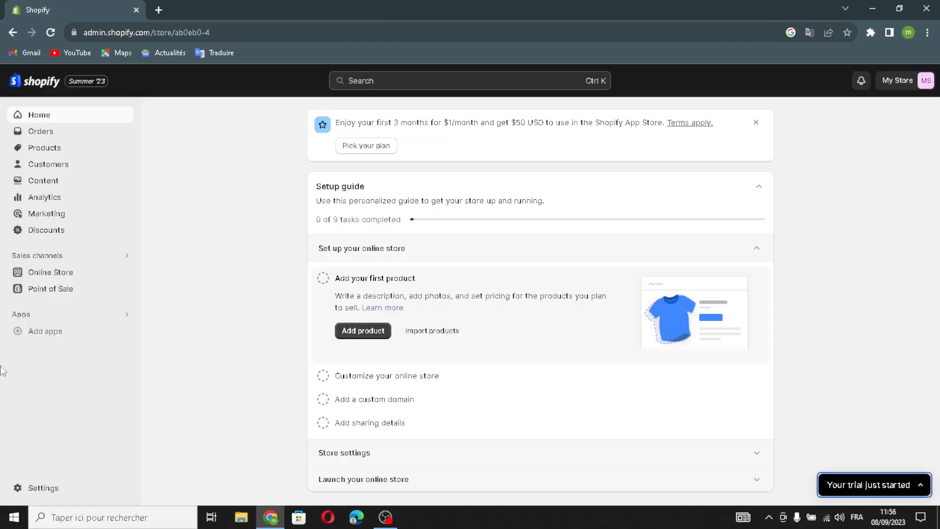
Add the free Sense theme to the online store's theme library.
{"action": "left_click", "coordinate": [37, 272]}
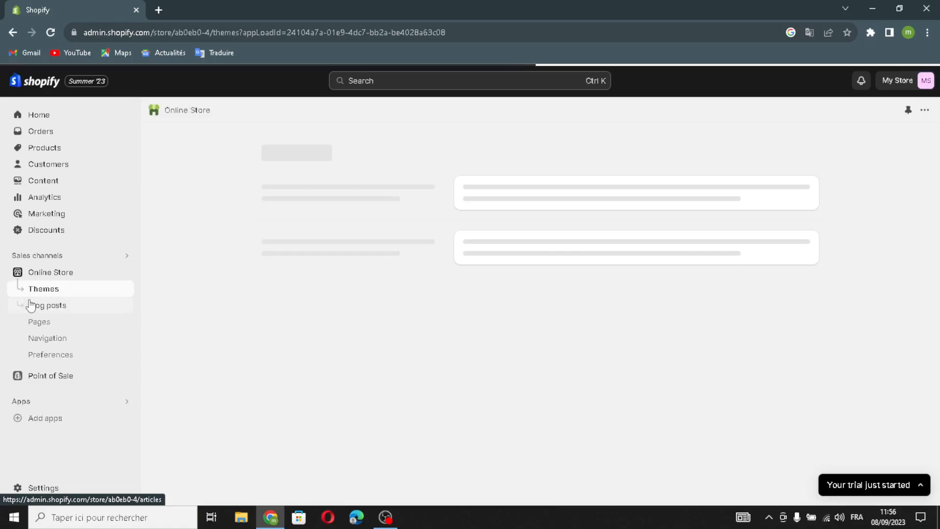
{"action": "scroll", "coordinate": [646, 388], "scroll_direction": "down", "scroll_amount": 7}
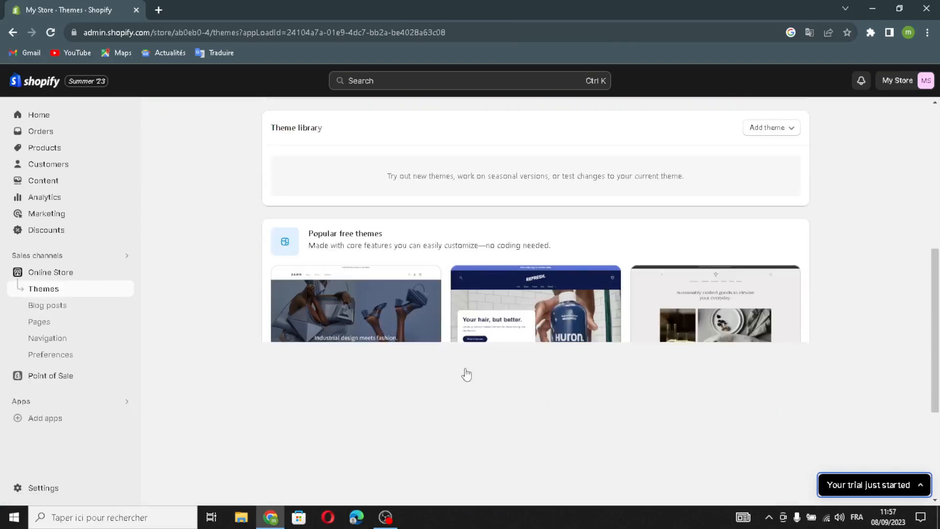
{"action": "scroll", "coordinate": [439, 363], "scroll_direction": "down", "scroll_amount": 4}
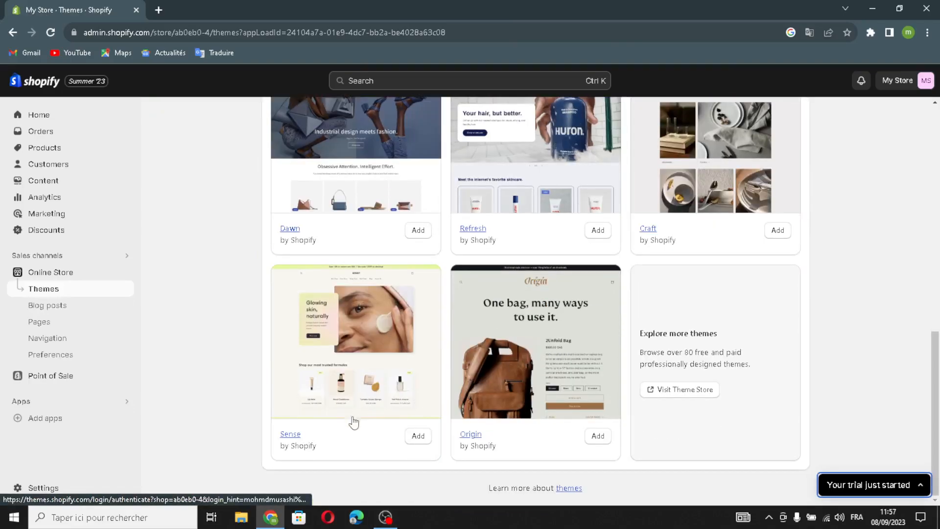
{"action": "left_click", "coordinate": [414, 436]}
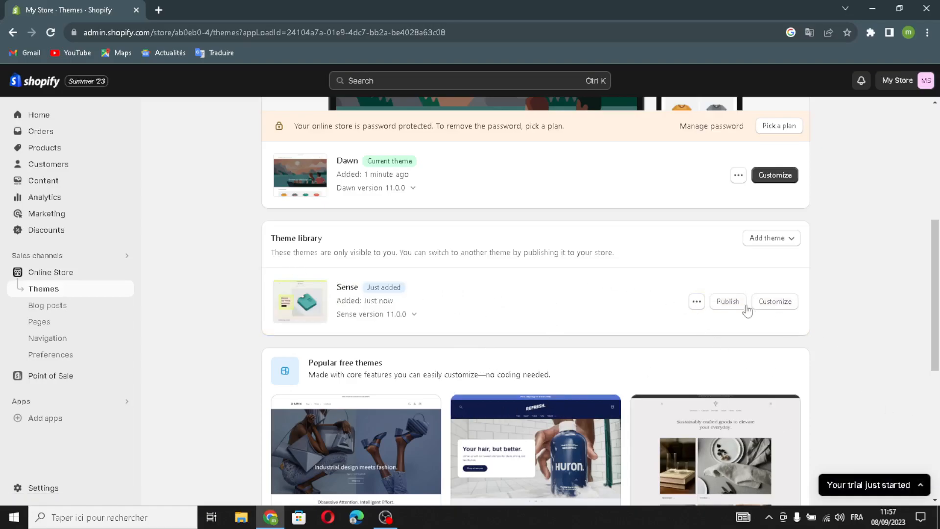
Publish the Sense theme as the store's current theme and open it for customization.
{"action": "left_click", "coordinate": [727, 302]}
{"action": "left_click", "coordinate": [637, 389]}
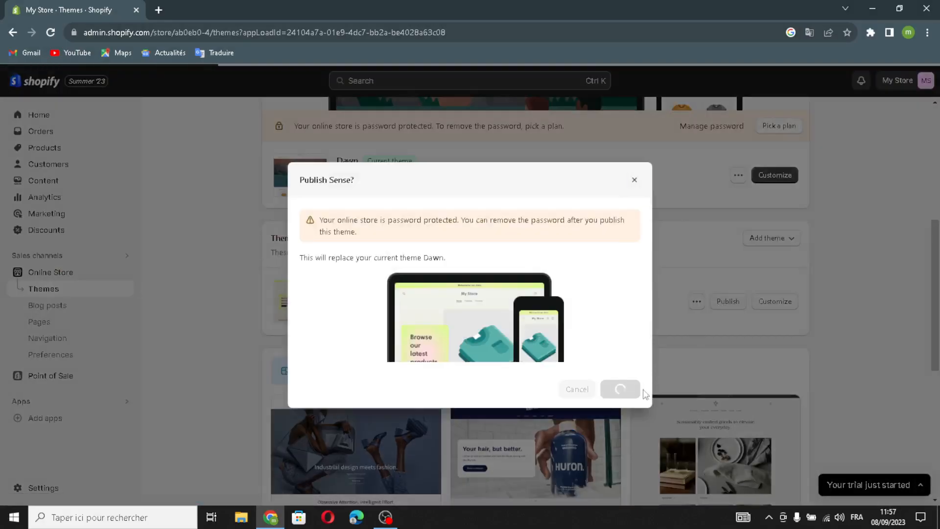
{"action": "scroll", "coordinate": [772, 233], "scroll_direction": "up", "scroll_amount": 2}
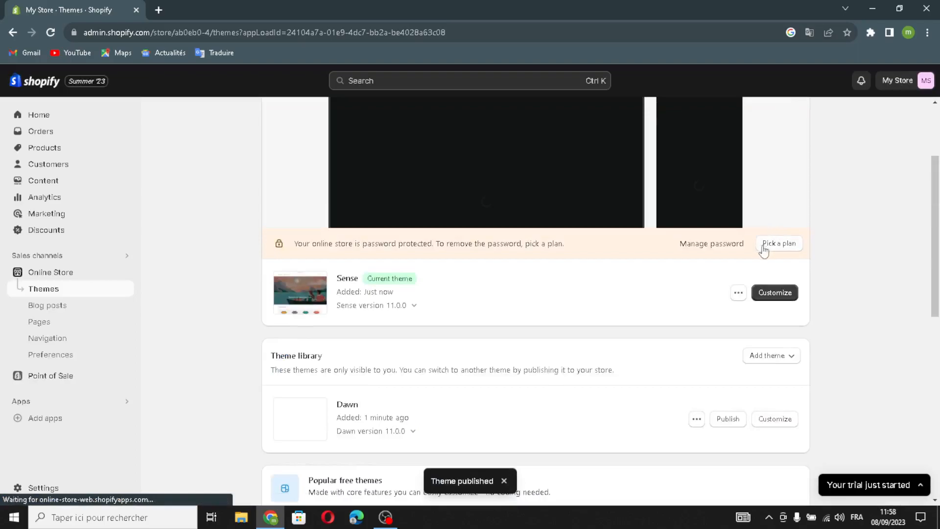
{"action": "scroll", "coordinate": [765, 250], "scroll_direction": "up", "scroll_amount": 2}
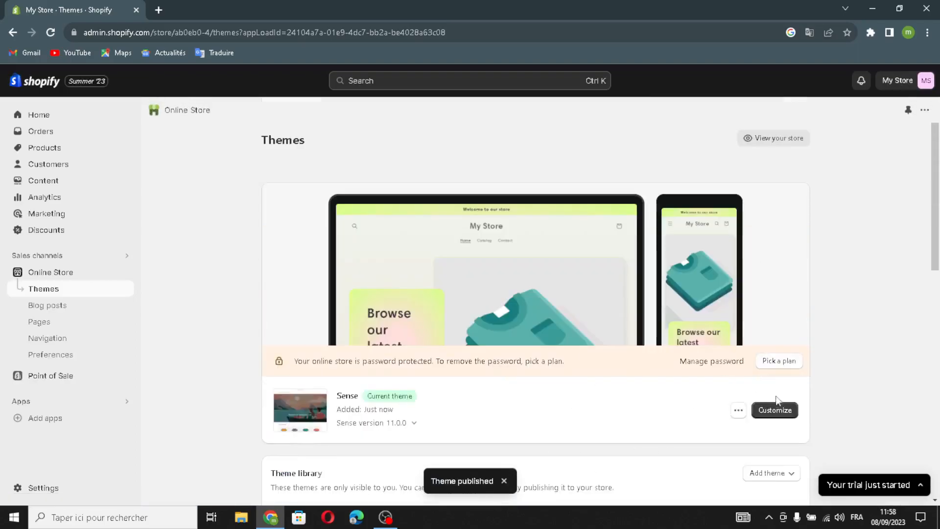
{"action": "left_click", "coordinate": [773, 412]}
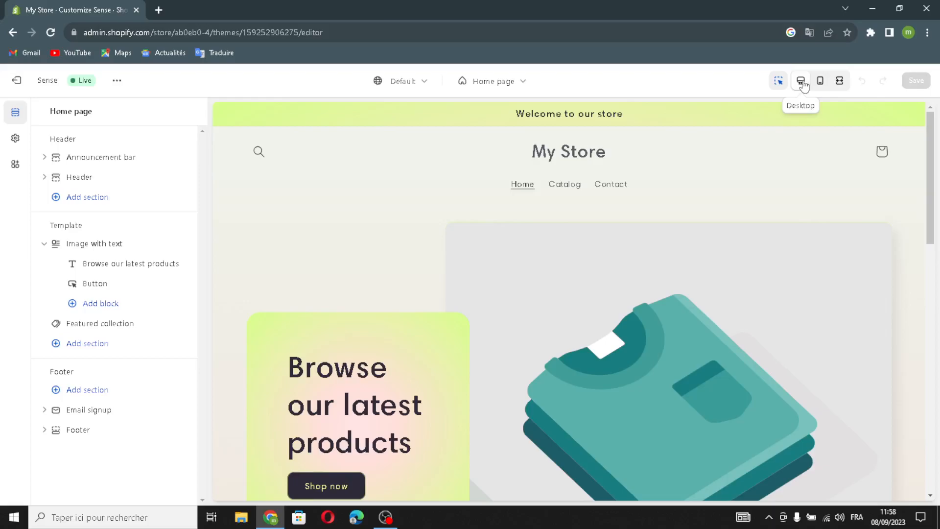
Preview the home page in mobile, fullscreen and desktop views.
{"action": "left_click", "coordinate": [826, 83]}
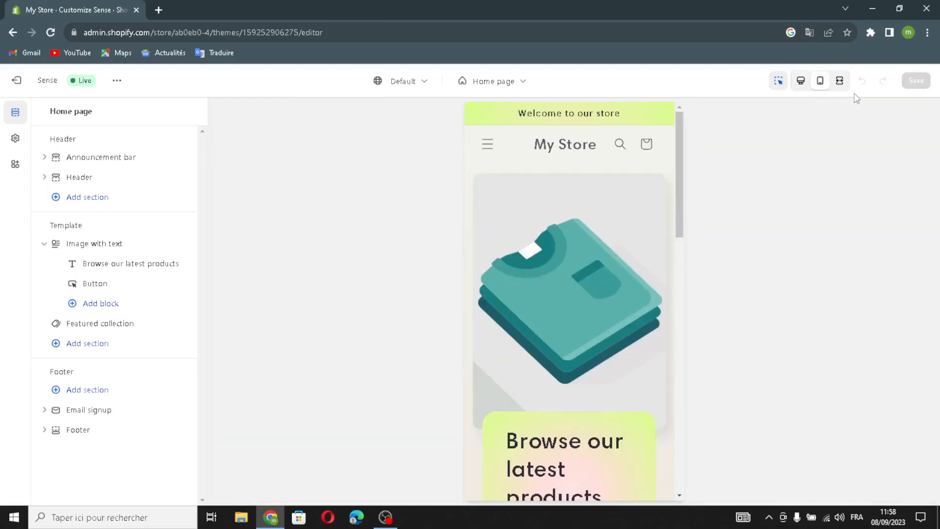
{"action": "left_click", "coordinate": [840, 81]}
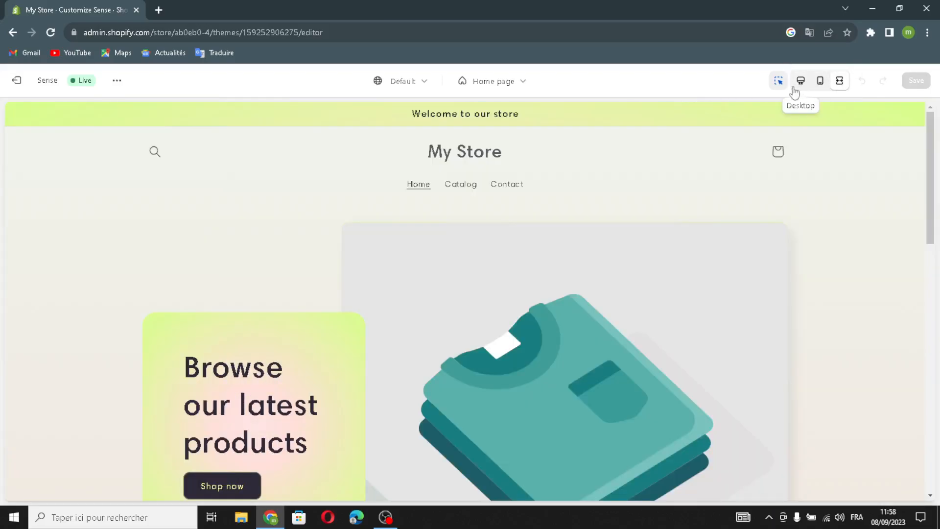
{"action": "left_click", "coordinate": [799, 83]}
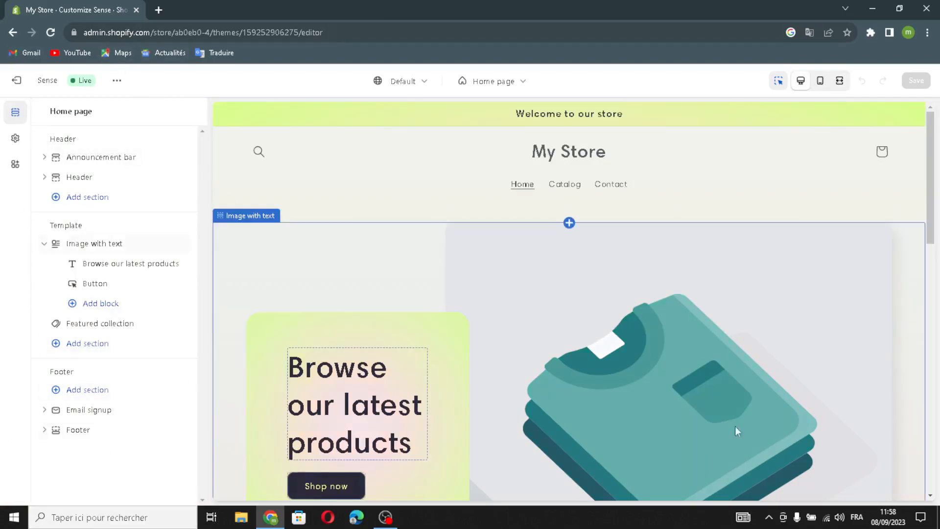
{"action": "scroll", "coordinate": [583, 269], "scroll_direction": "down", "scroll_amount": 6}
{"action": "scroll", "coordinate": [551, 290], "scroll_direction": "up", "scroll_amount": 5}
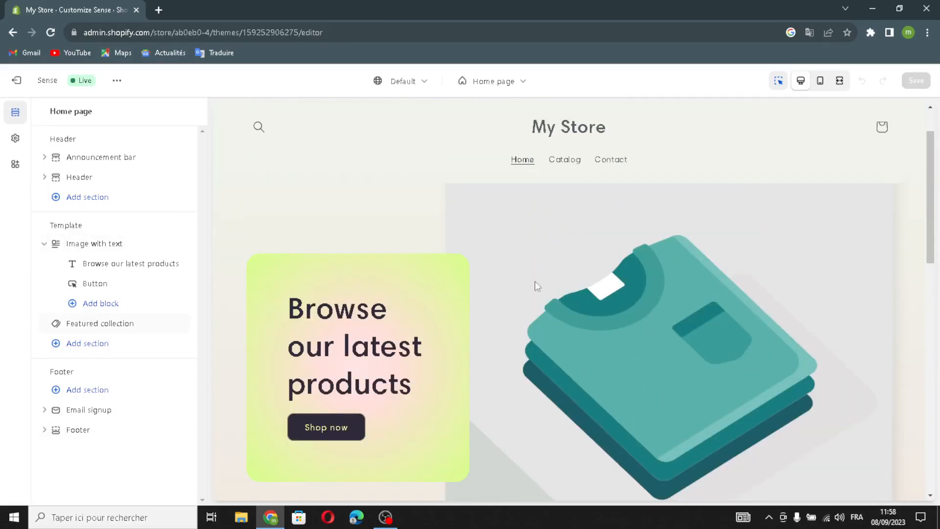
Open the announcement bar's settings and toggle its separator line off and back on.
{"action": "left_click", "coordinate": [90, 162]}
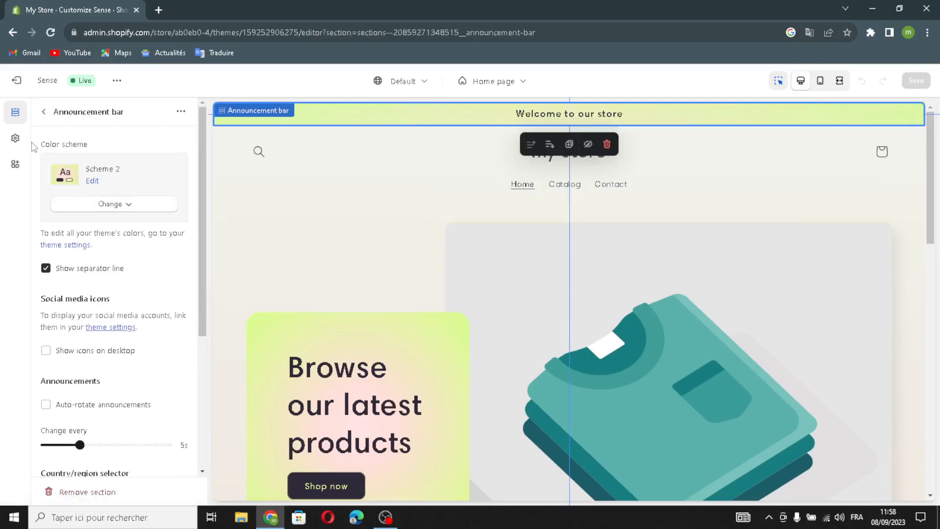
{"action": "scroll", "coordinate": [97, 291], "scroll_direction": "down", "scroll_amount": 1}
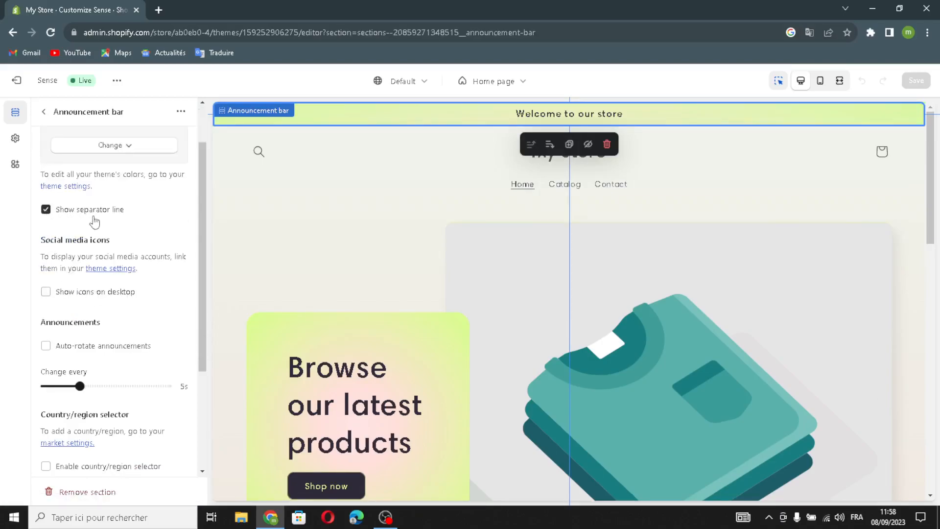
{"action": "left_click", "coordinate": [46, 210]}
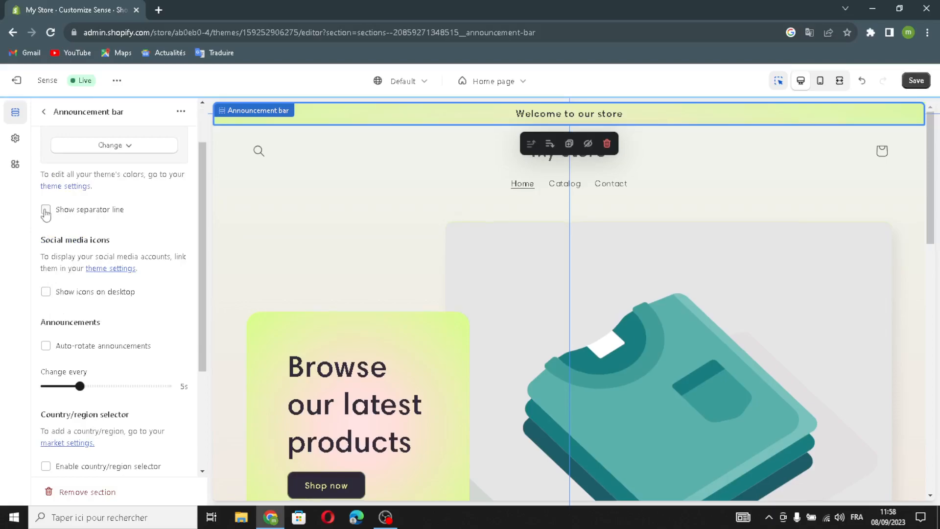
{"action": "left_click", "coordinate": [48, 210]}
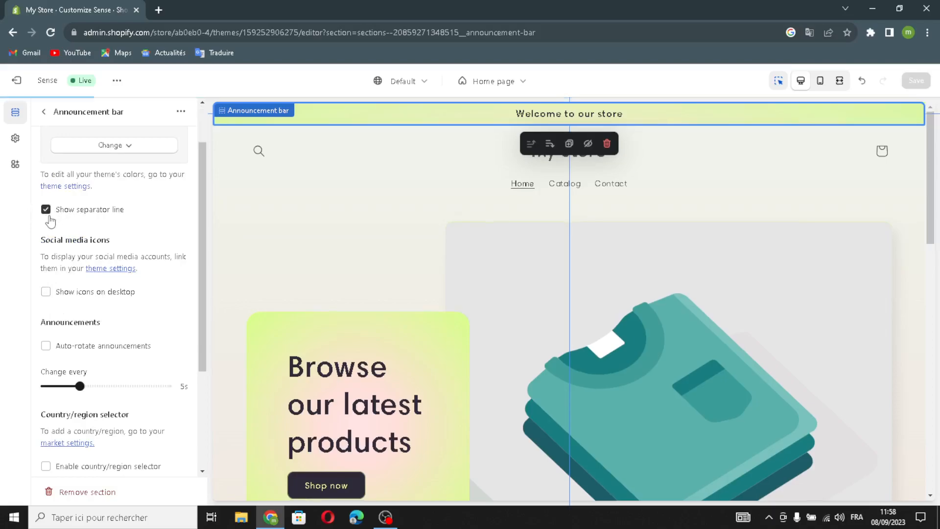
Show social media icons on desktop and enable the country/region and language selectors in the announcement bar.
{"action": "scroll", "coordinate": [41, 215], "scroll_direction": "down", "scroll_amount": 1}
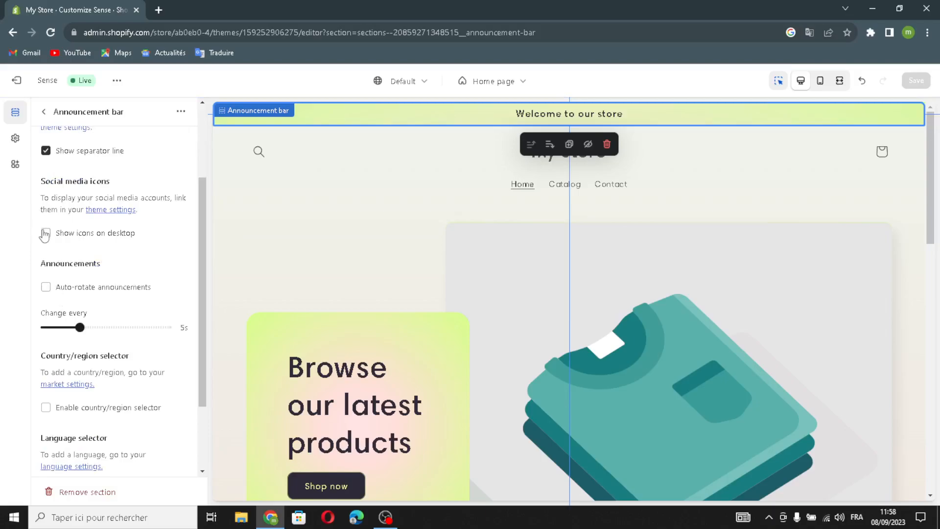
{"action": "left_click", "coordinate": [45, 234]}
{"action": "scroll", "coordinate": [75, 318], "scroll_direction": "down", "scroll_amount": 2}
{"action": "left_click", "coordinate": [47, 309]}
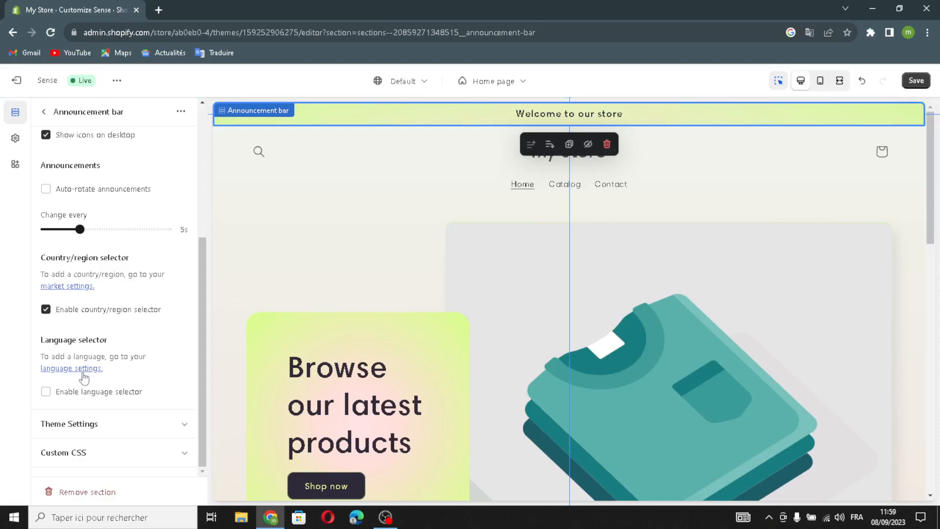
{"action": "left_click", "coordinate": [46, 391]}
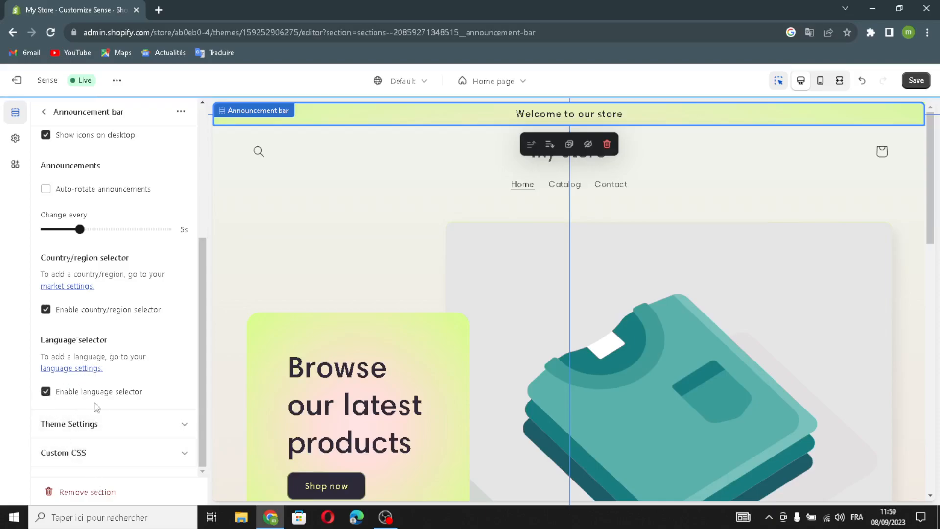
{"action": "left_click", "coordinate": [45, 112]}
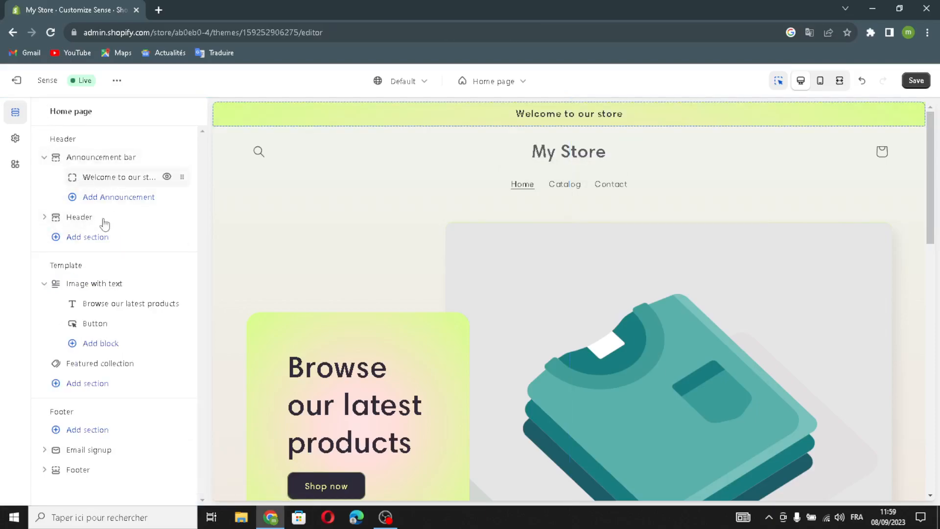
Examine the text and link options of the "Welcome to our store" announcement.
{"action": "left_click", "coordinate": [118, 178]}
{"action": "left_click_drag", "start_coordinate": [129, 162], "coordinate": [157, 165]}
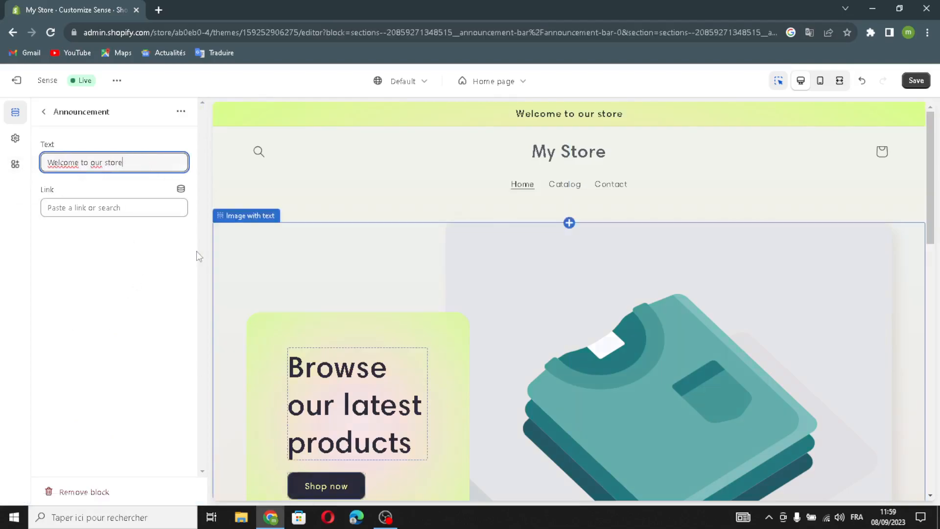
{"action": "left_click", "coordinate": [105, 207]}
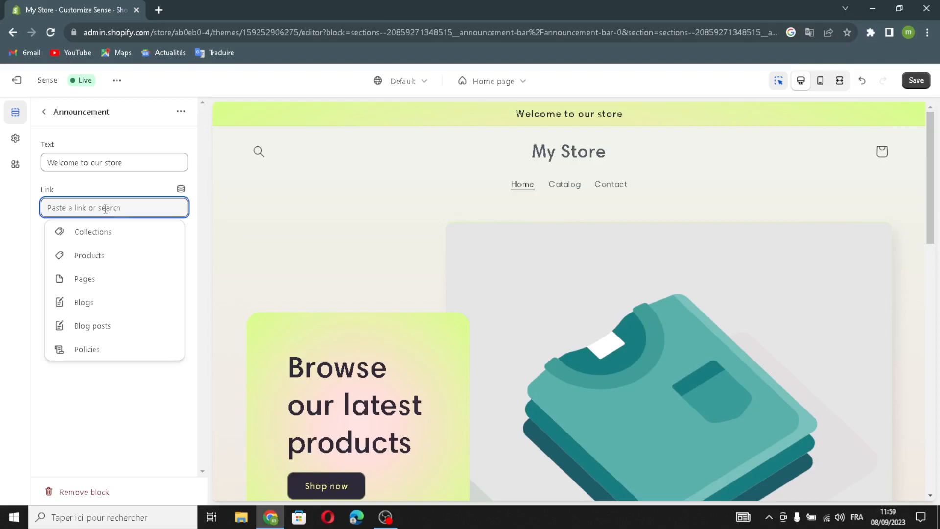
{"action": "left_click", "coordinate": [37, 240]}
{"action": "left_click", "coordinate": [87, 215]}
{"action": "left_click", "coordinate": [41, 241]}
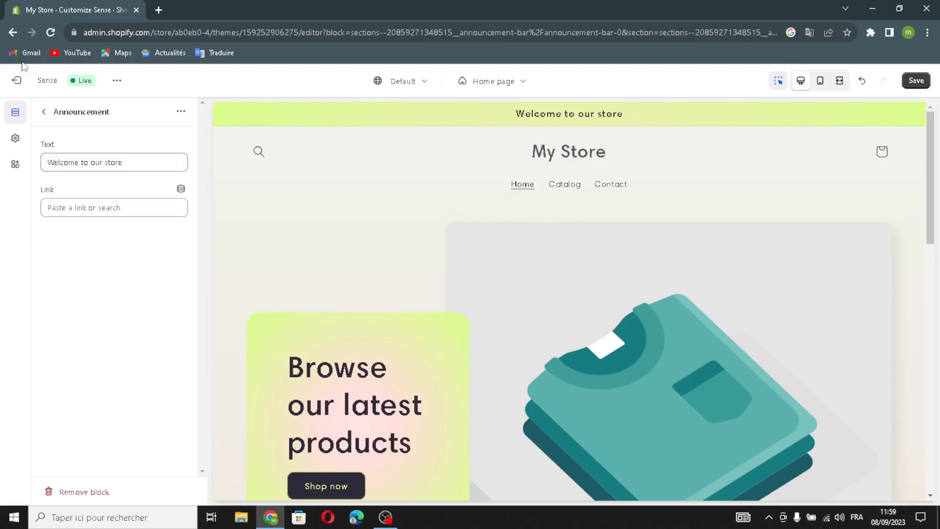
{"action": "left_click", "coordinate": [43, 113]}
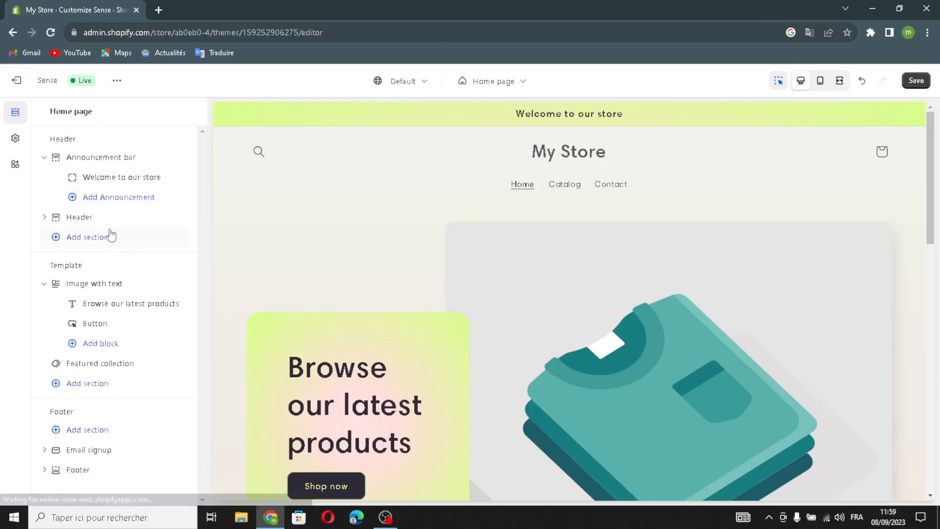
Set the header's desktop logo position to Middle left.
{"action": "left_click", "coordinate": [79, 217]}
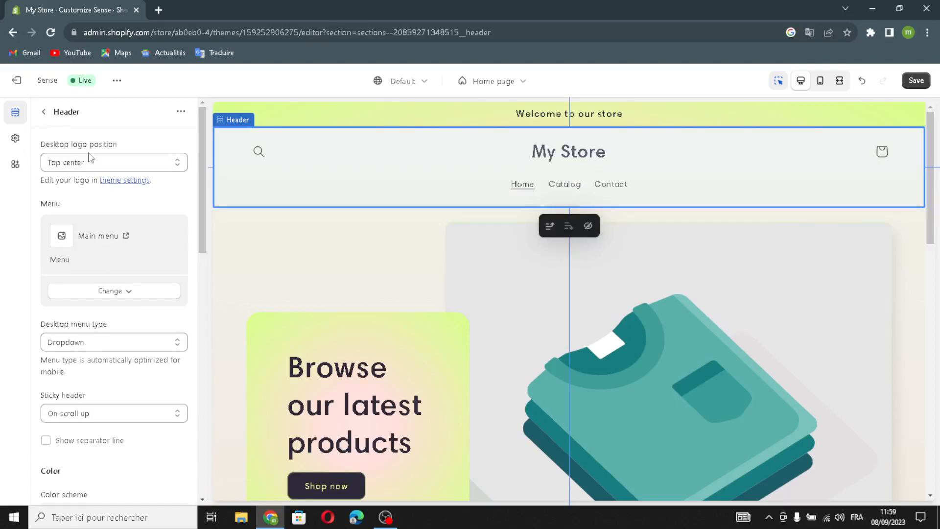
{"action": "left_click", "coordinate": [96, 164]}
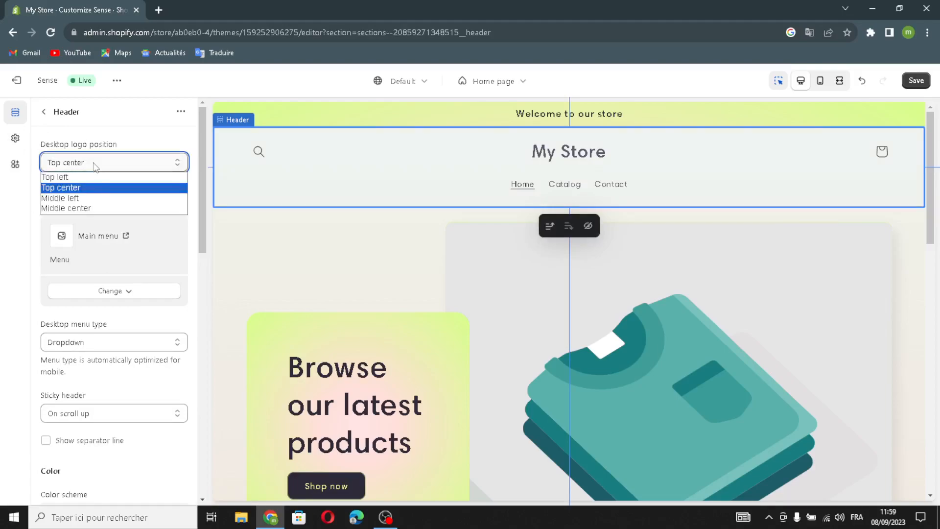
{"action": "left_click", "coordinate": [110, 198]}
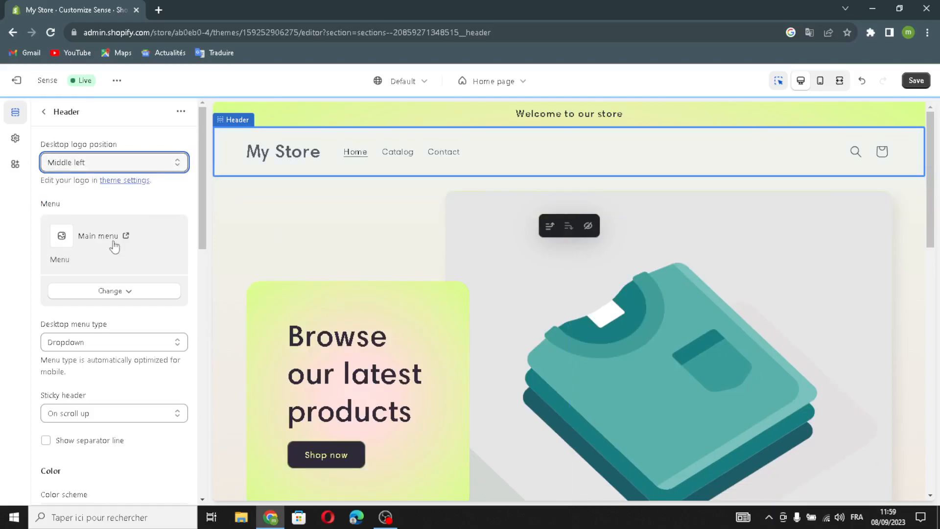
Examine the options for changing or removing the header's main menu, leaving the menu as it is.
{"action": "scroll", "coordinate": [96, 267], "scroll_direction": "down", "scroll_amount": 1}
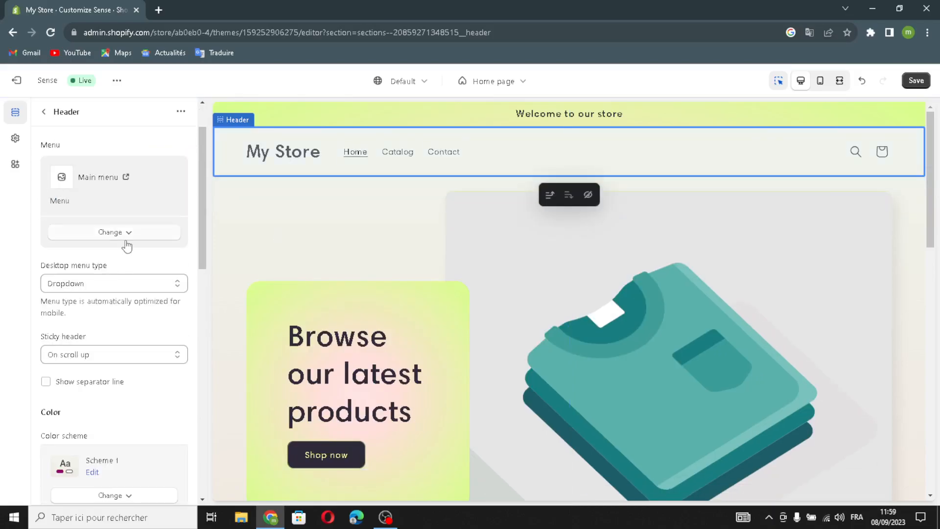
{"action": "left_click", "coordinate": [127, 235]}
{"action": "left_click", "coordinate": [127, 240]}
{"action": "left_click", "coordinate": [118, 235]}
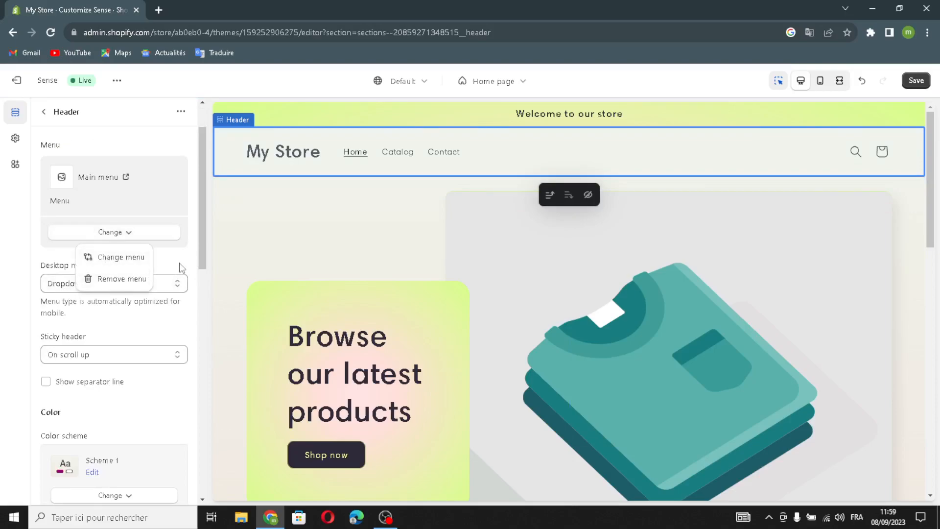
{"action": "left_click", "coordinate": [180, 267]}
Set the header's desktop menu type to Mega menu.
{"action": "left_click", "coordinate": [63, 288]}
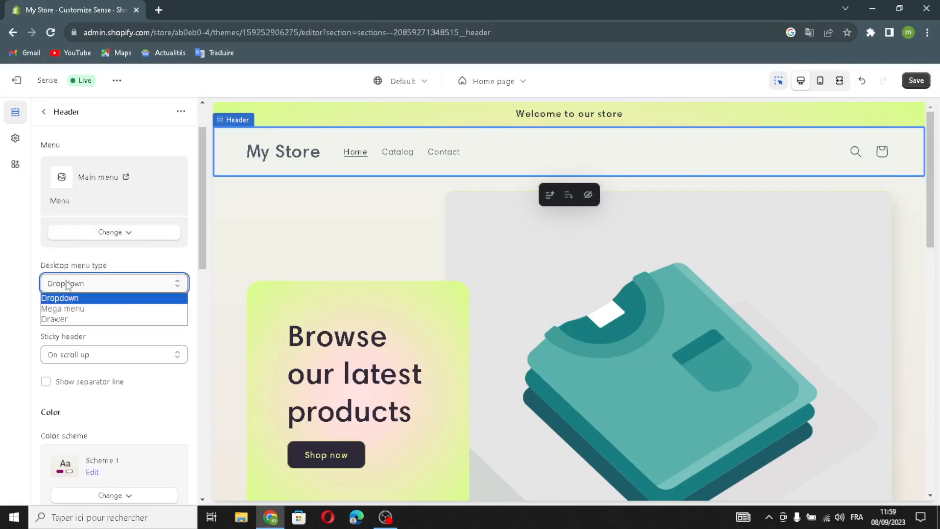
{"action": "left_click", "coordinate": [88, 283]}
{"action": "left_click", "coordinate": [86, 287]}
{"action": "left_click", "coordinate": [79, 308]}
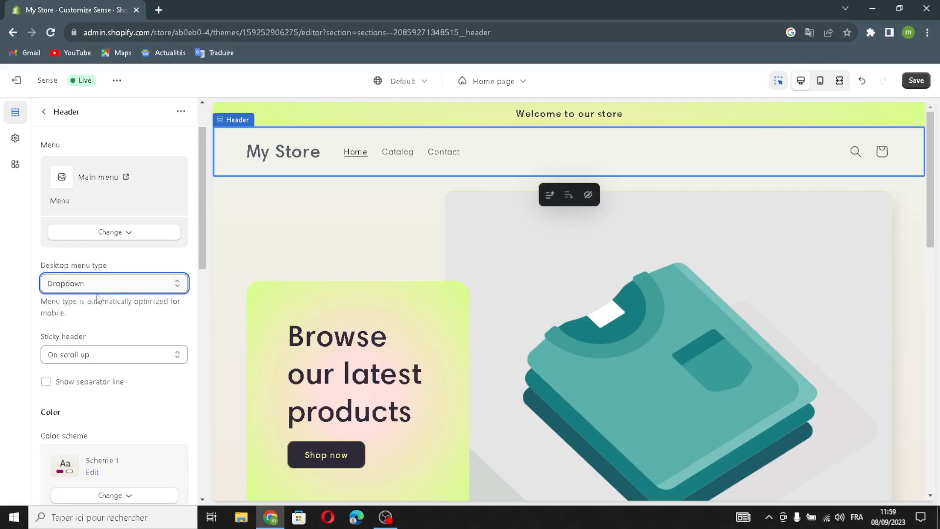
Set the sticky header option to Always and enable the header's separator line.
{"action": "scroll", "coordinate": [95, 304], "scroll_direction": "down", "scroll_amount": 2}
{"action": "left_click", "coordinate": [74, 239]}
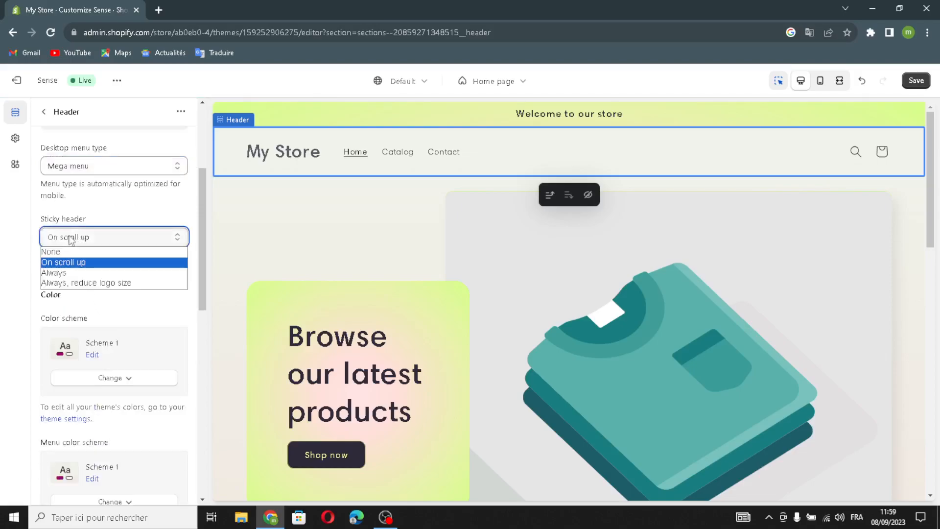
{"action": "left_click", "coordinate": [73, 273]}
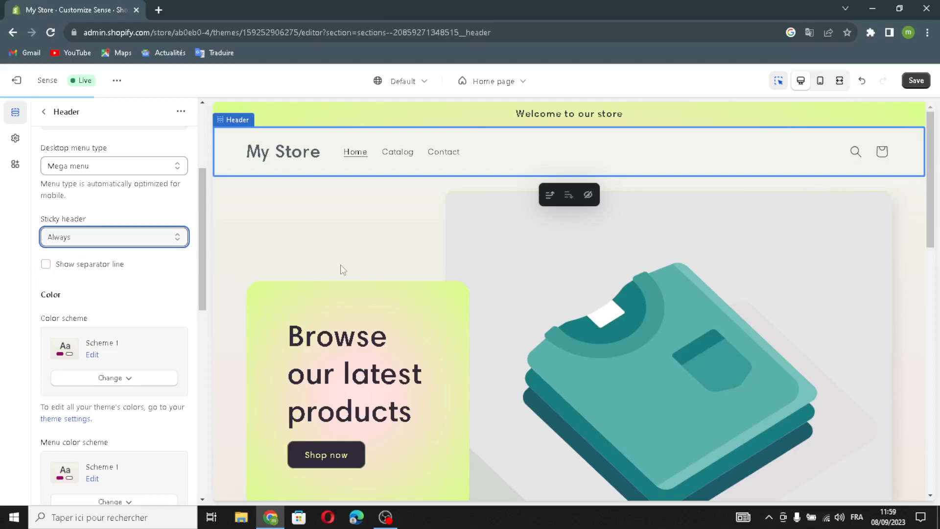
{"action": "left_click", "coordinate": [47, 265]}
Examine the header's color schemes, country and language selectors, mobile layout, spacing and section padding settings.
{"action": "scroll", "coordinate": [107, 295], "scroll_direction": "down", "scroll_amount": 4}
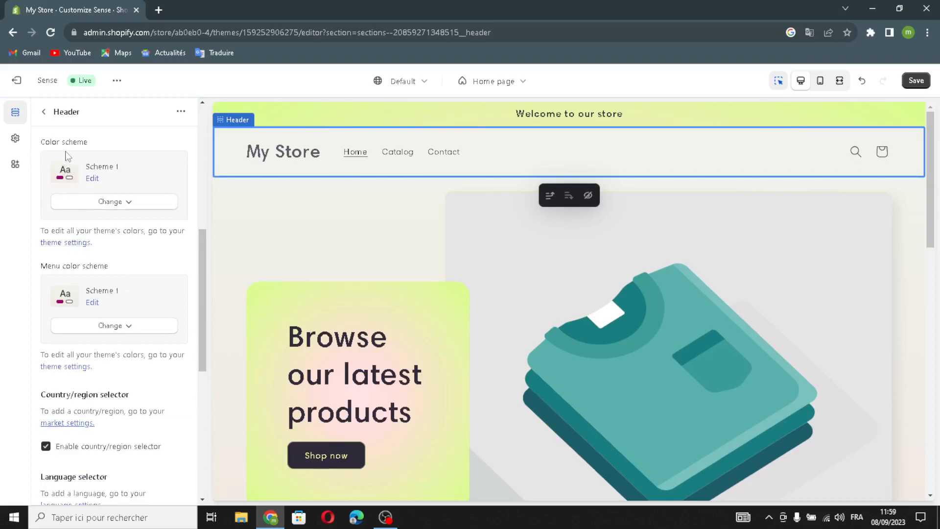
{"action": "scroll", "coordinate": [79, 289], "scroll_direction": "down", "scroll_amount": 1}
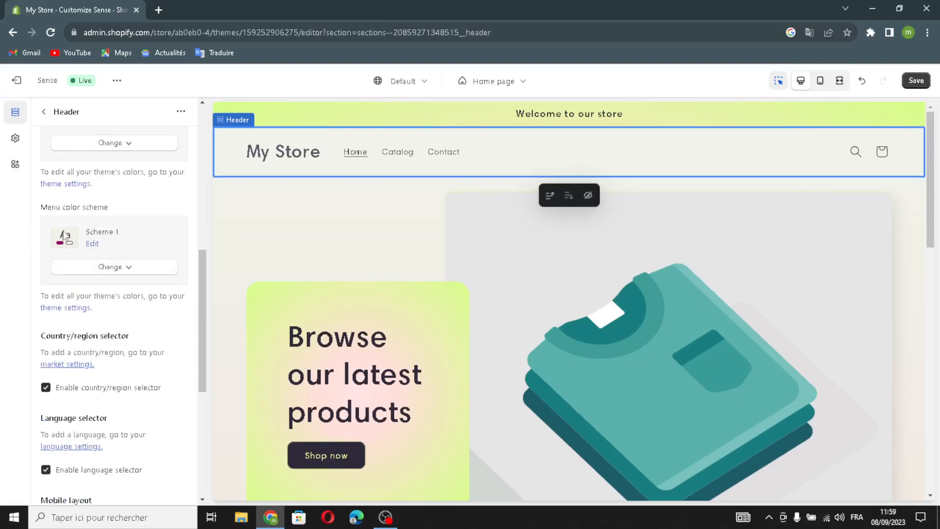
{"action": "scroll", "coordinate": [64, 236], "scroll_direction": "down", "scroll_amount": 5}
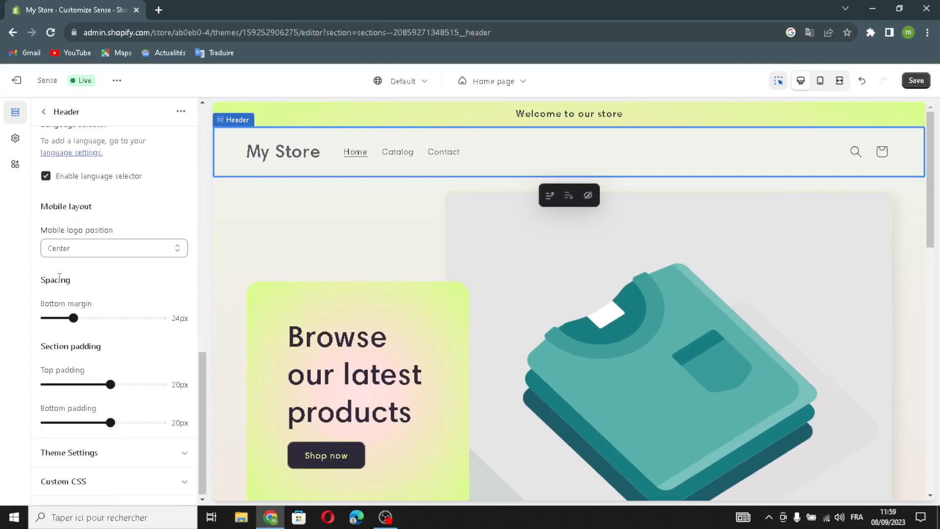
{"action": "scroll", "coordinate": [58, 277], "scroll_direction": "up", "scroll_amount": 3}
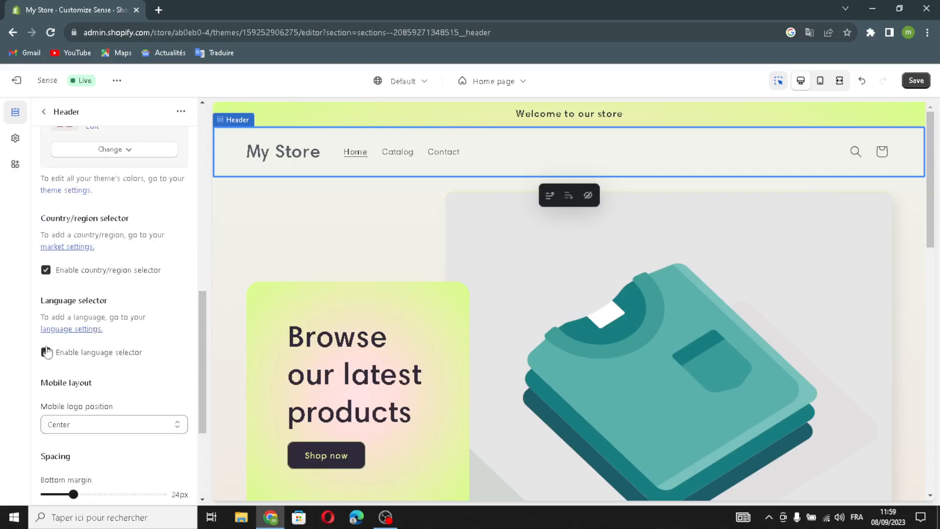
{"action": "scroll", "coordinate": [147, 363], "scroll_direction": "down", "scroll_amount": 3}
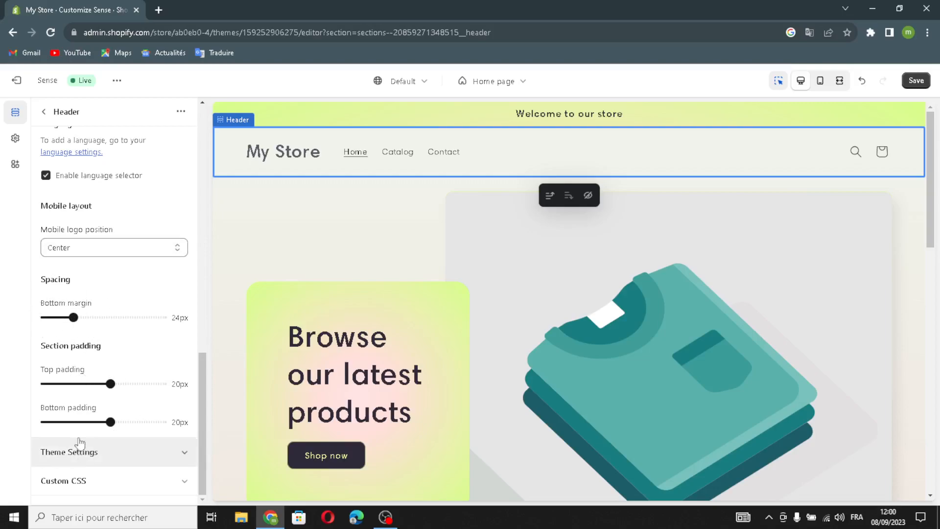
Expand the header's theme settings and examine the cart type, social media link and logo fields.
{"action": "left_click", "coordinate": [91, 460]}
{"action": "scroll", "coordinate": [91, 463], "scroll_direction": "down", "scroll_amount": 8}
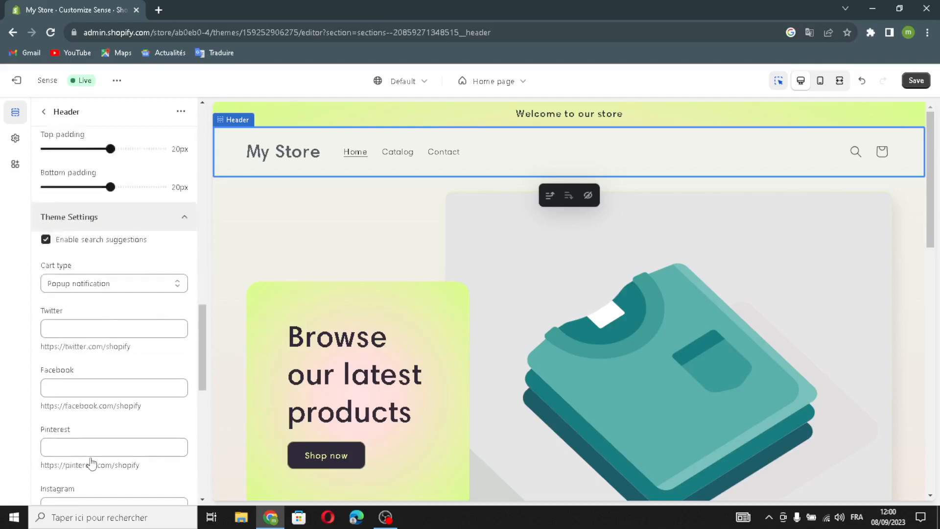
{"action": "scroll", "coordinate": [97, 343], "scroll_direction": "up", "scroll_amount": 3}
{"action": "left_click", "coordinate": [89, 272]}
{"action": "left_click", "coordinate": [87, 334]}
{"action": "left_click", "coordinate": [93, 385]}
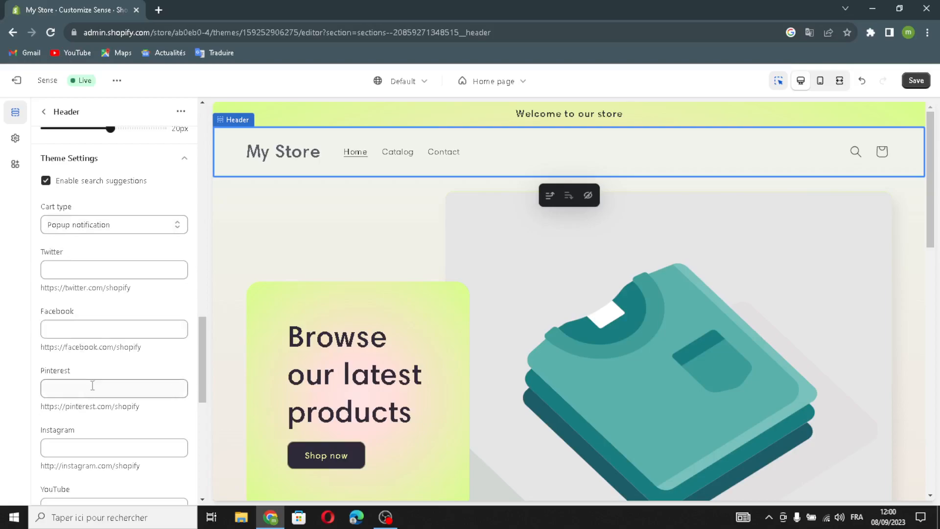
{"action": "scroll", "coordinate": [86, 390], "scroll_direction": "down", "scroll_amount": 8}
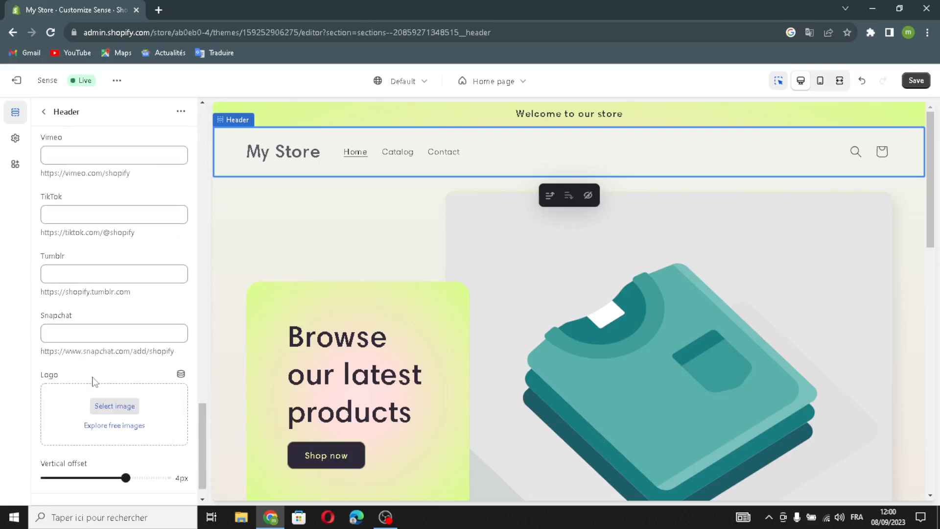
{"action": "scroll", "coordinate": [101, 363], "scroll_direction": "up", "scroll_amount": 5}
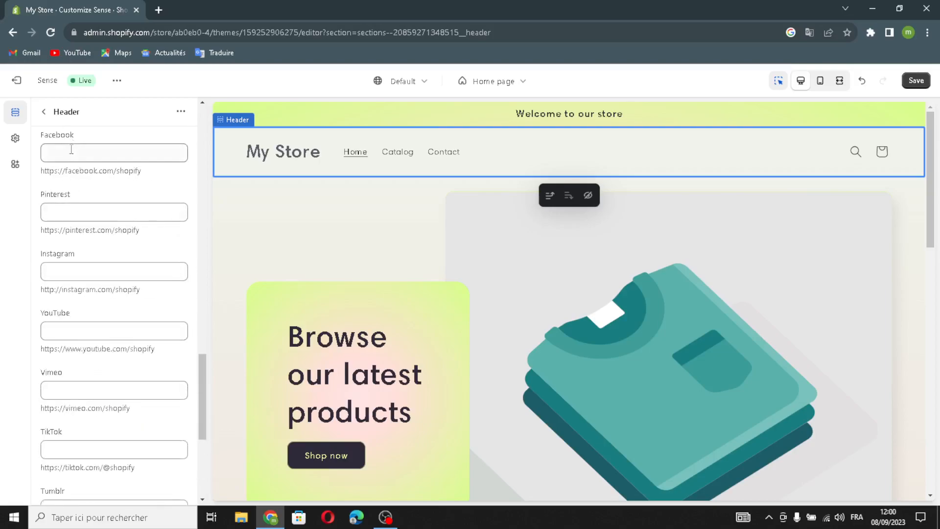
{"action": "scroll", "coordinate": [154, 301], "scroll_direction": "down", "scroll_amount": 5}
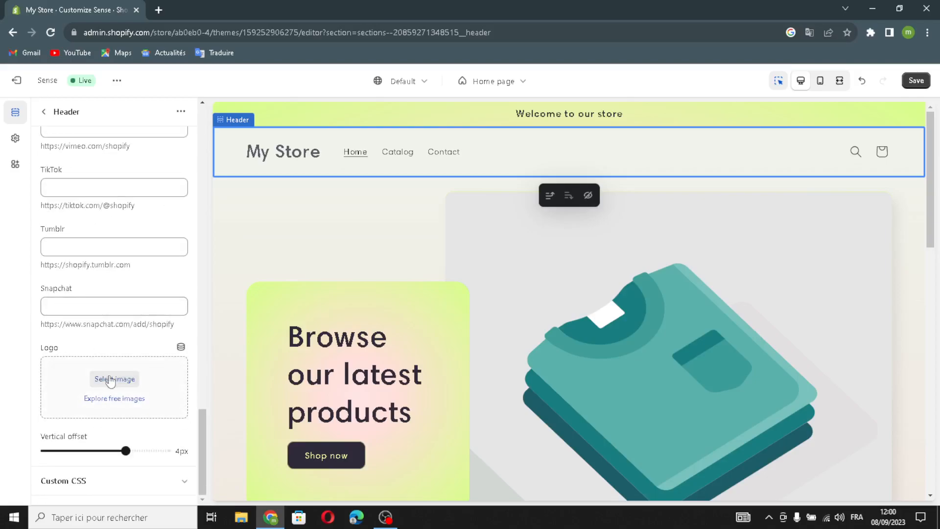
Open the logo image selection and search Google in a new tab for "art and craft logo".
{"action": "left_click", "coordinate": [70, 376]}
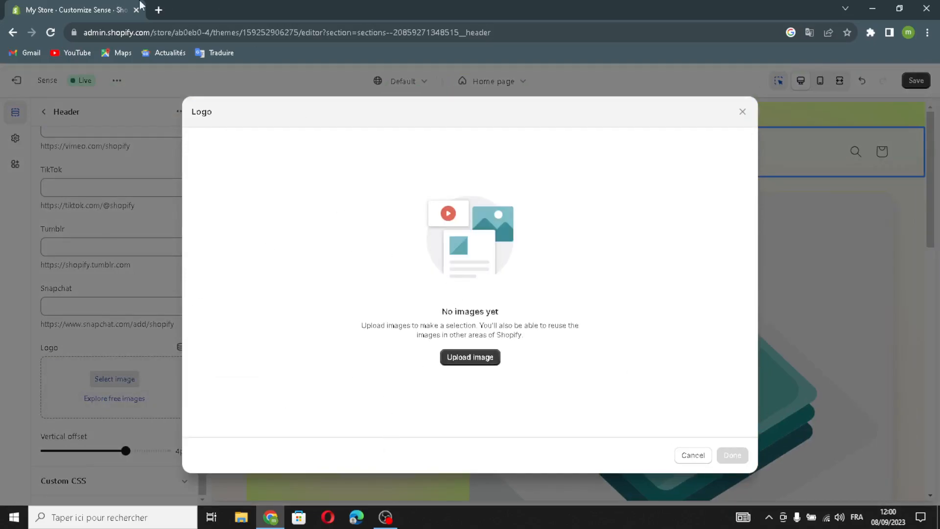
{"action": "left_click", "coordinate": [158, 10]}
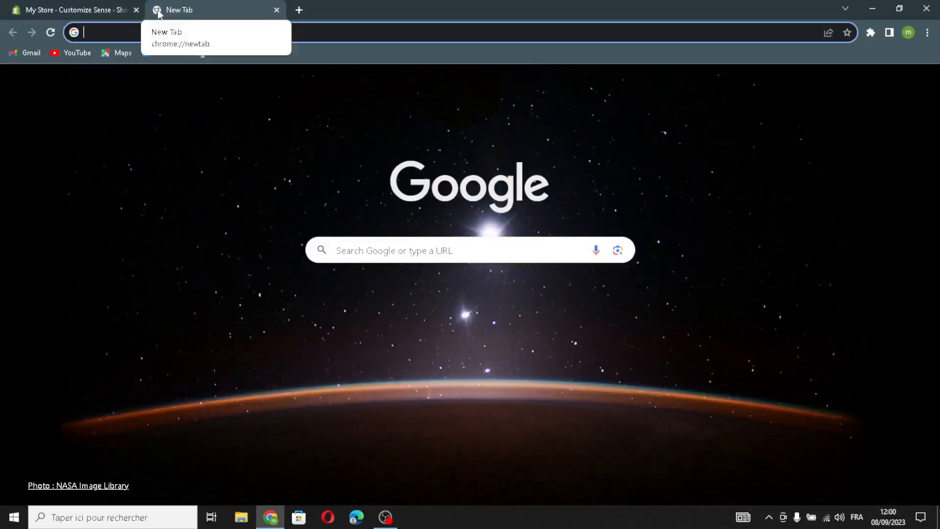
{"action": "type", "text": "art and "}
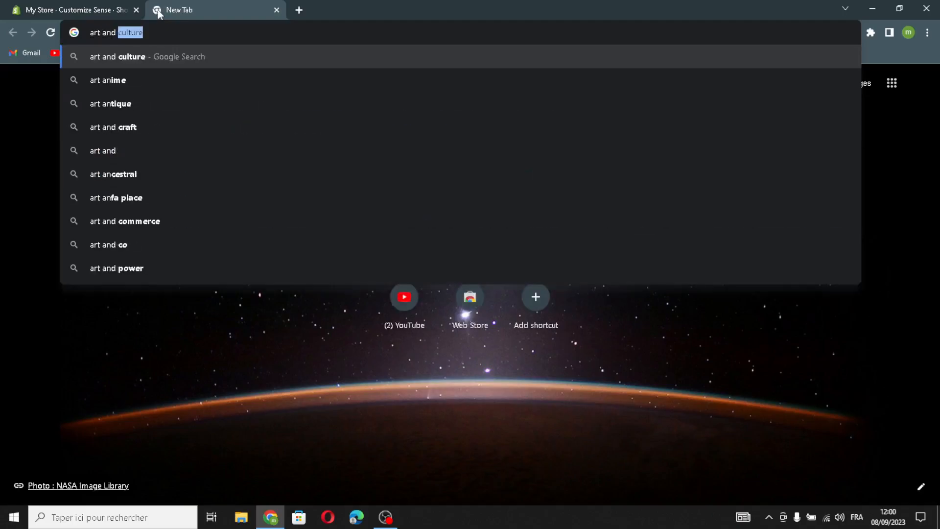
{"action": "type", "text": "craft logo"}
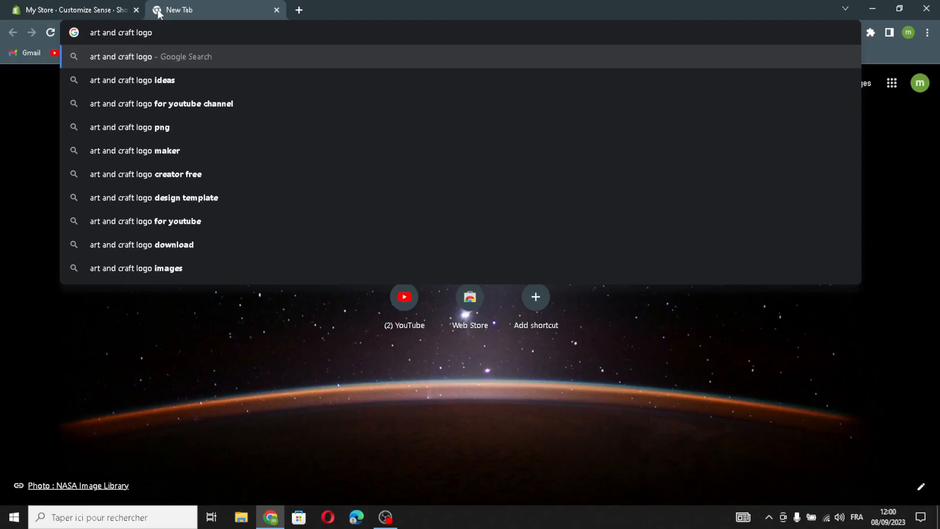
{"action": "key", "text": "Return"}
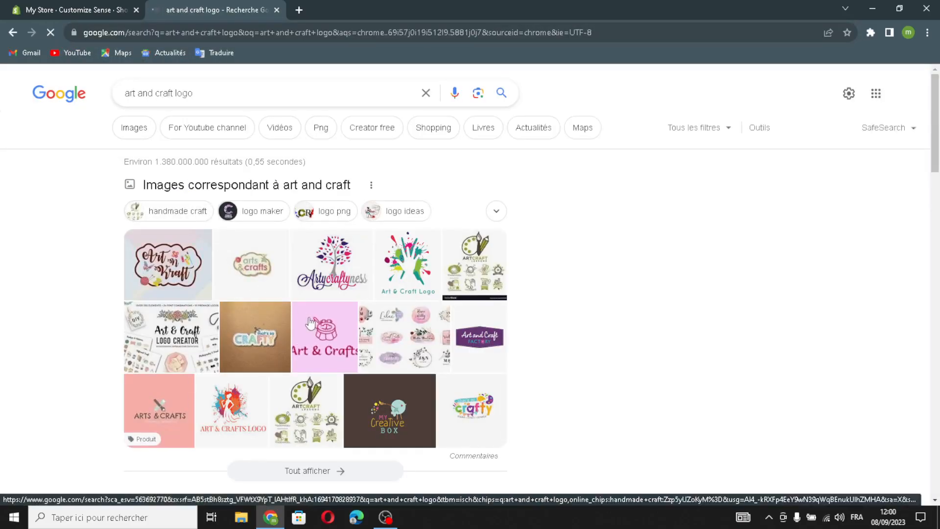
Upload the pink Art & Crafts image from the search results, apply it as the header logo and return to the section list.
{"action": "left_click_drag", "start_coordinate": [325, 343], "coordinate": [205, 7]}
{"action": "left_click_drag", "start_coordinate": [438, 284], "coordinate": [463, 304]}
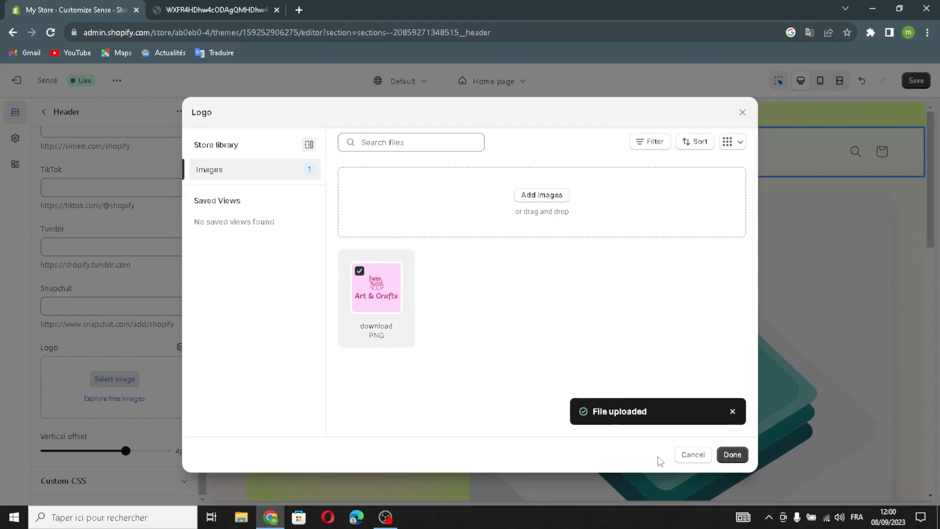
{"action": "left_click", "coordinate": [732, 455]}
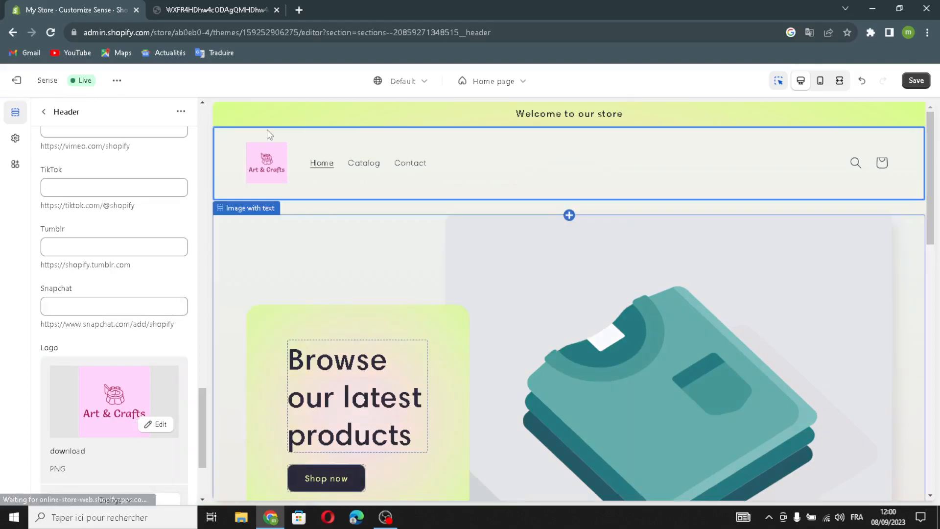
{"action": "scroll", "coordinate": [157, 361], "scroll_direction": "down", "scroll_amount": 3}
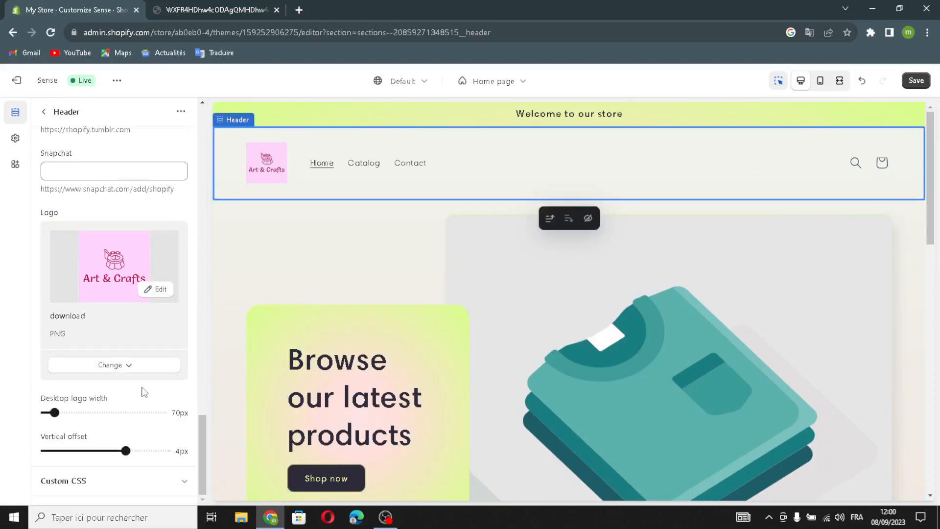
{"action": "scroll", "coordinate": [136, 357], "scroll_direction": "up", "scroll_amount": 8}
{"action": "left_click", "coordinate": [45, 113]}
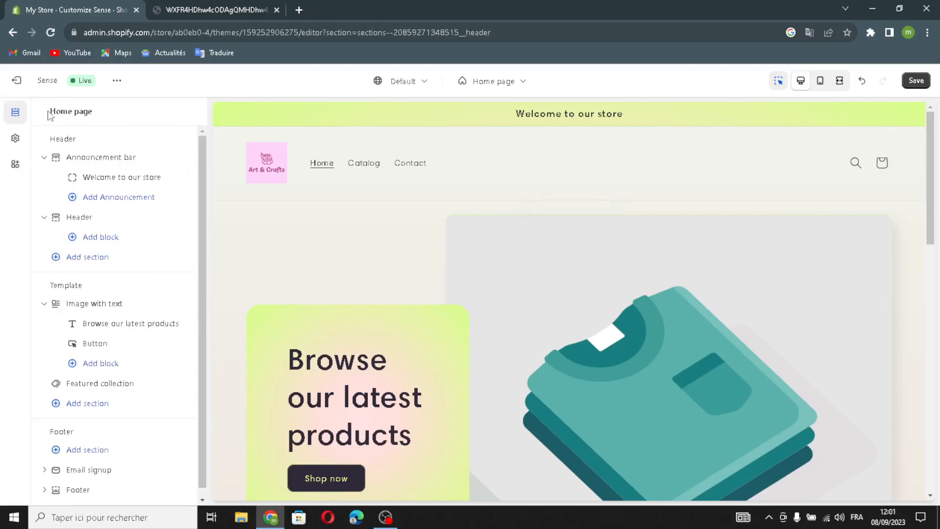
Open the Image with text section's settings and start selecting its image.
{"action": "scroll", "coordinate": [134, 255], "scroll_direction": "down", "scroll_amount": 2}
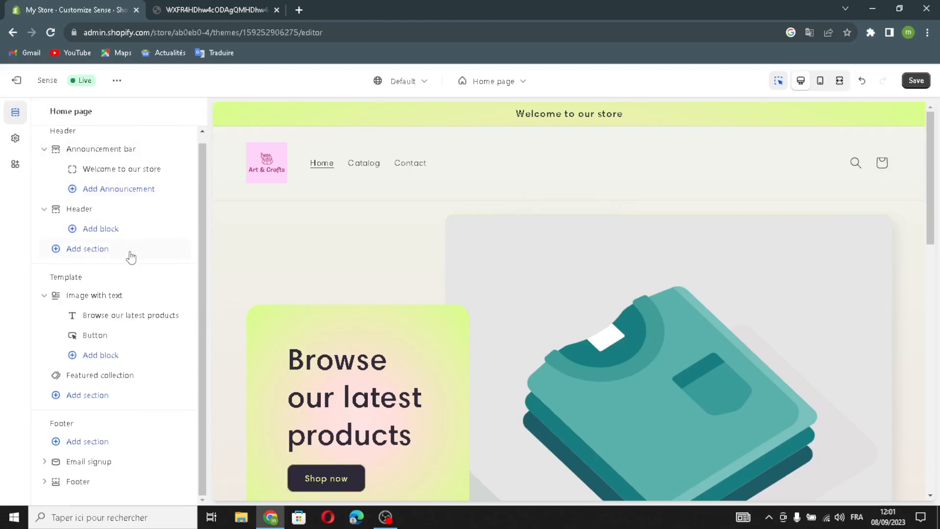
{"action": "left_click", "coordinate": [95, 299]}
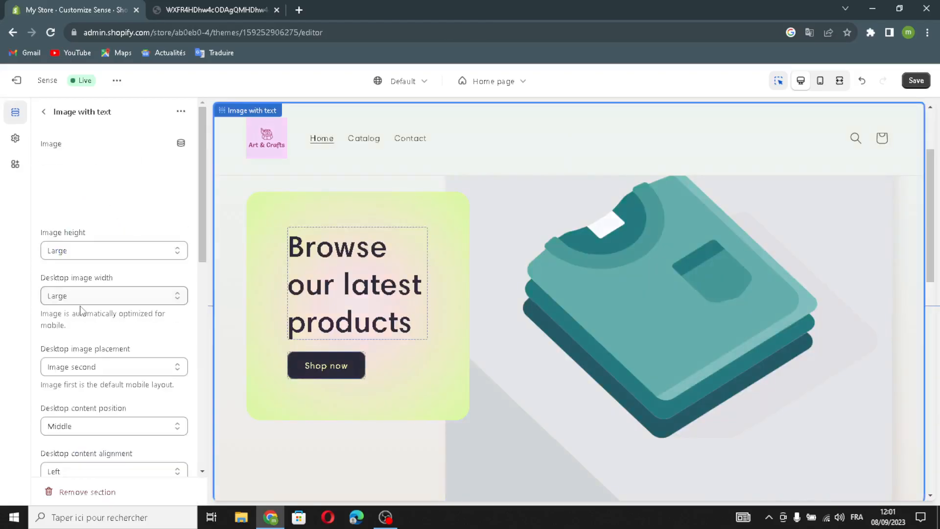
{"action": "left_click", "coordinate": [106, 177]}
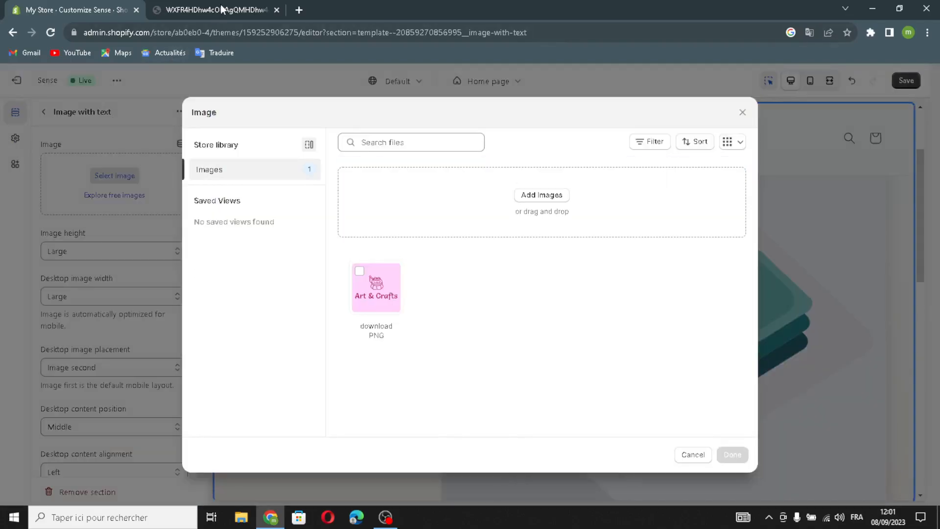
Close the old logo image tab and search Google in a new tab for "art and craft pictures".
{"action": "left_click", "coordinate": [222, 10]}
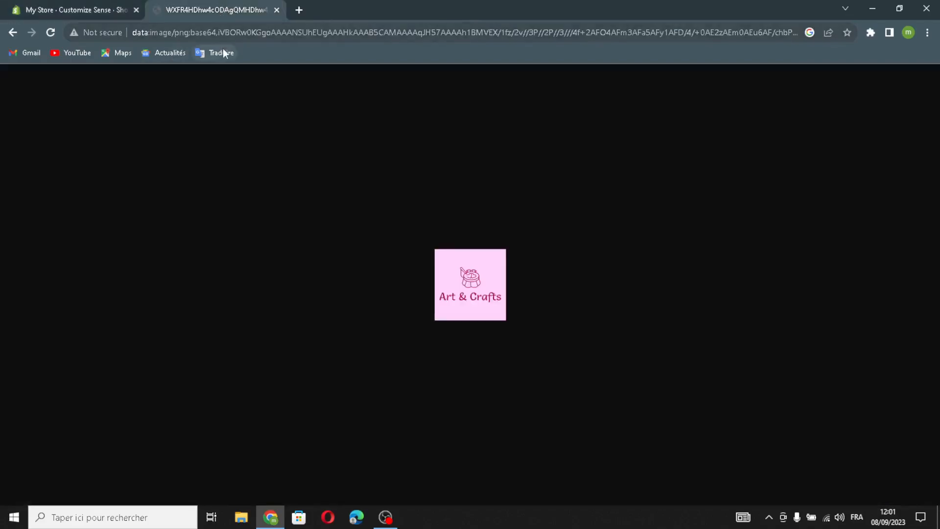
{"action": "left_click", "coordinate": [298, 11]}
{"action": "left_click", "coordinate": [277, 9]}
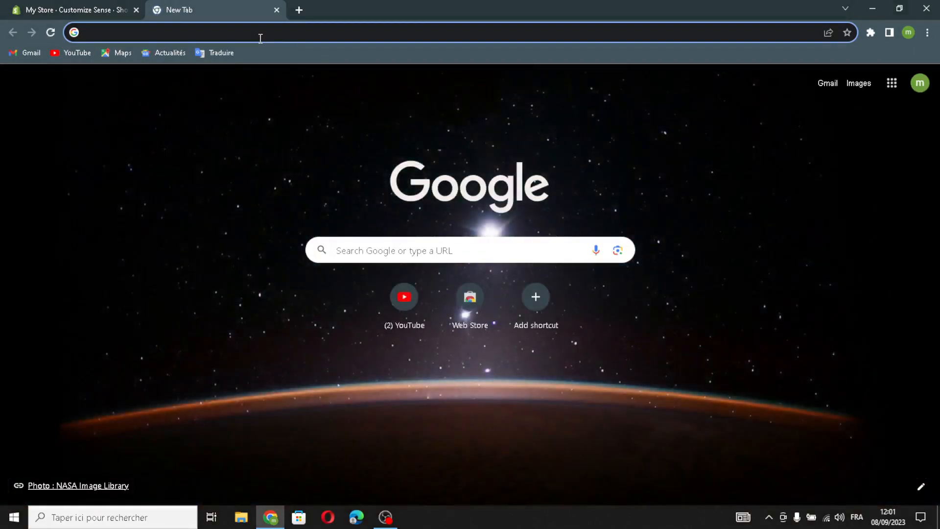
{"action": "type", "text": "art and"}
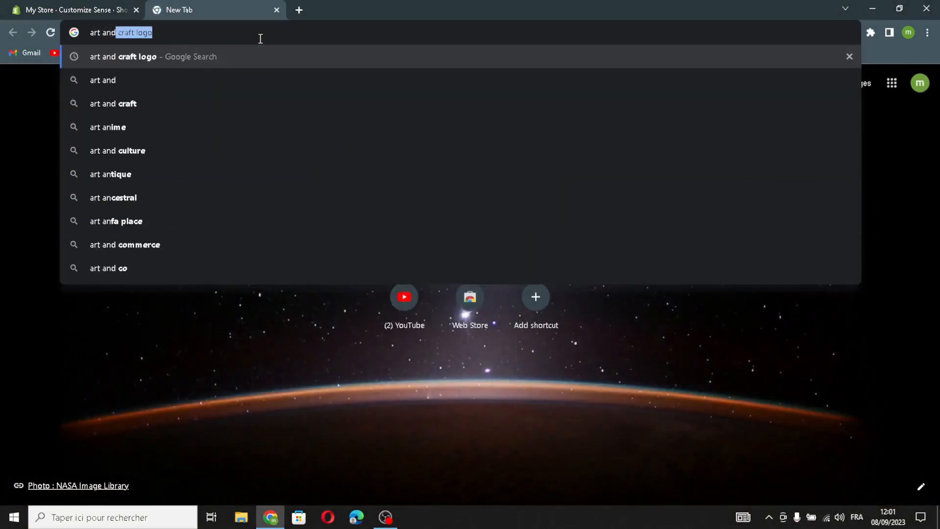
{"action": "type", "text": " craft"}
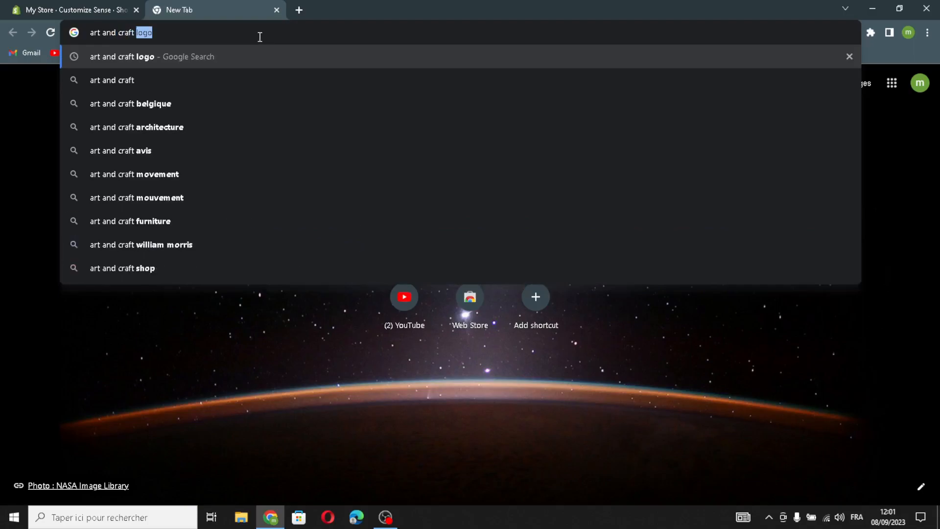
{"action": "type", "text": " pic"}
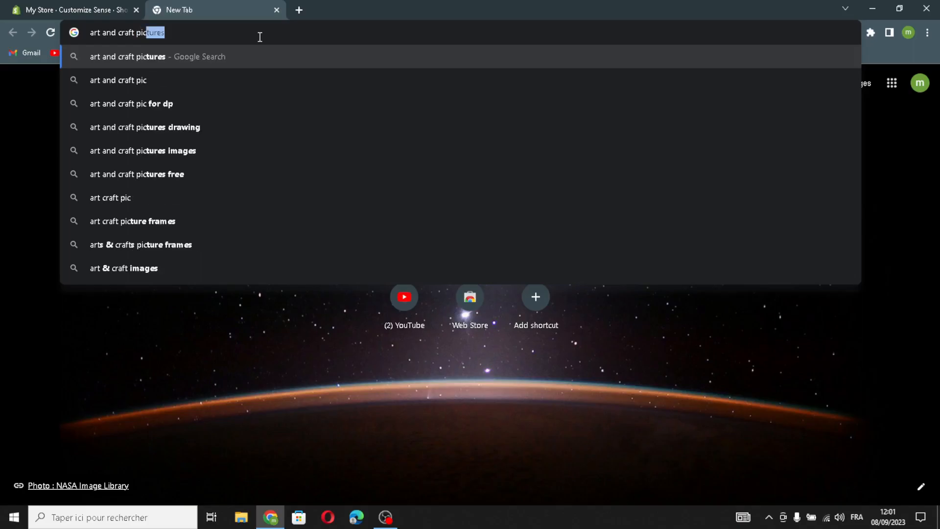
{"action": "key", "text": "Return"}
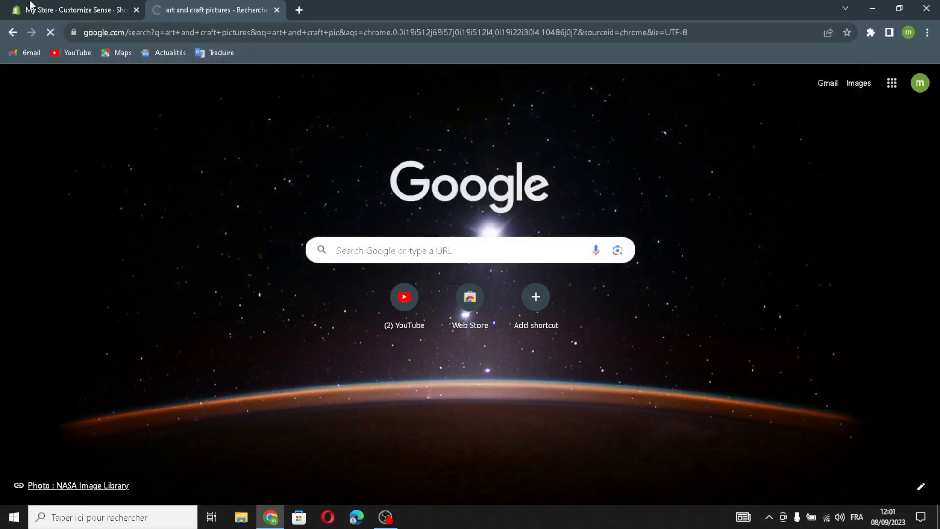
Pick the trendyartideas.com Dream-Catcher face picture from the "art ideas pictures" image results, upload it and apply it to the Image with text section.
{"action": "scroll", "coordinate": [358, 248], "scroll_direction": "down", "scroll_amount": 3}
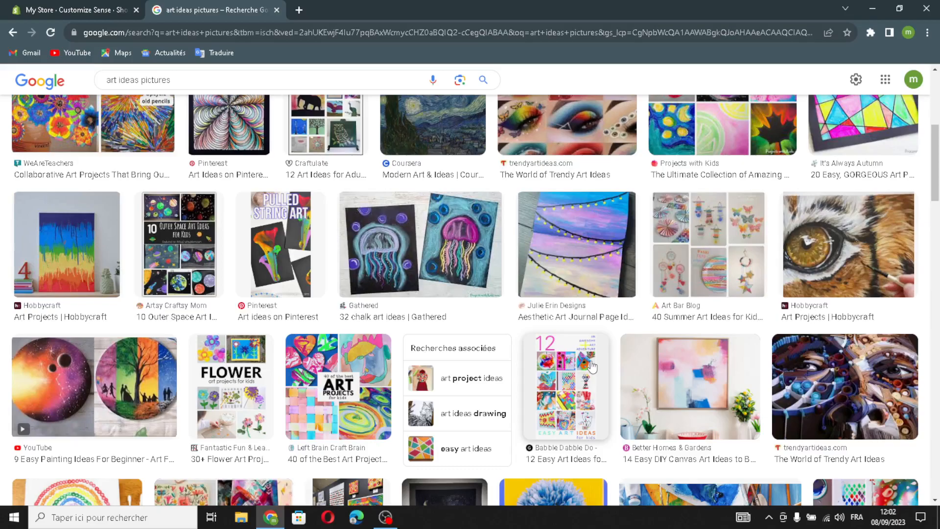
{"action": "scroll", "coordinate": [592, 363], "scroll_direction": "down", "scroll_amount": 6}
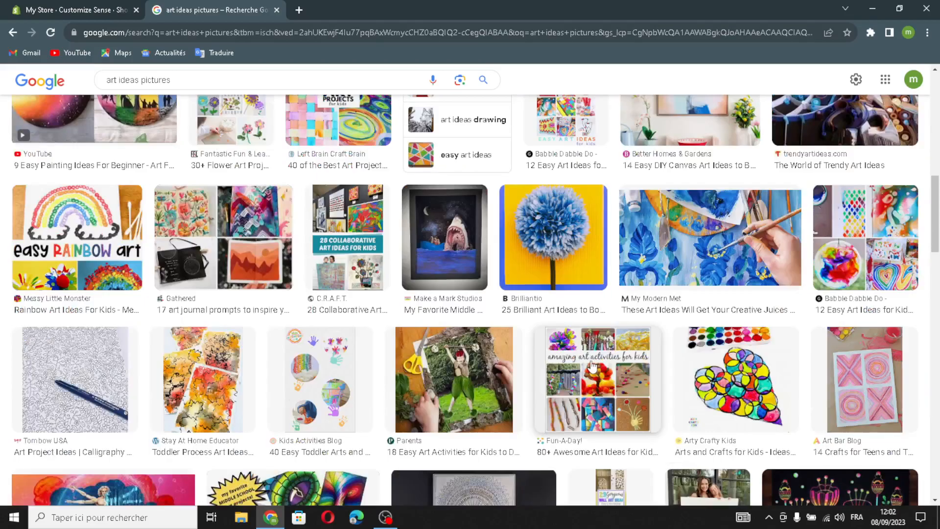
{"action": "scroll", "coordinate": [593, 367], "scroll_direction": "up", "scroll_amount": 4}
{"action": "left_click_drag", "start_coordinate": [833, 260], "coordinate": [296, 177]}
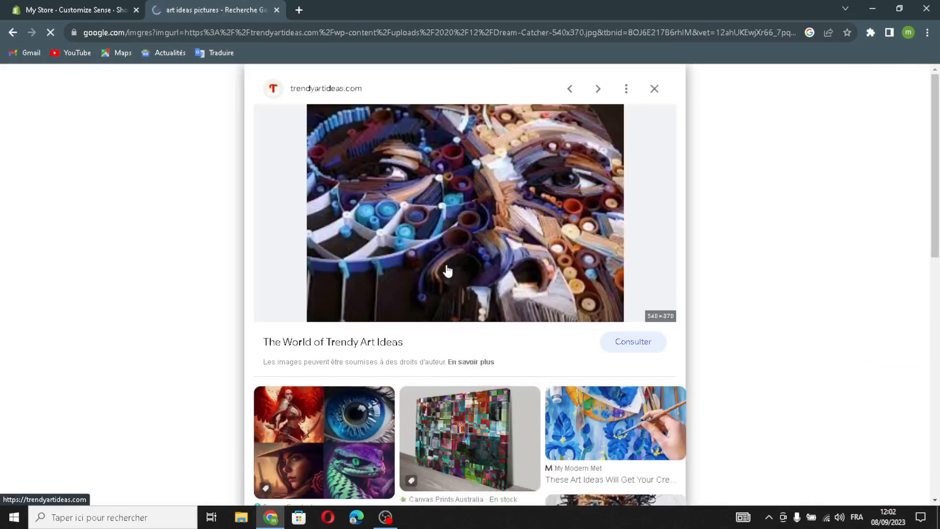
{"action": "mouse_move", "coordinate": [448, 271]}
{"action": "left_mouse_down"}
{"action": "mouse_move", "coordinate": [74, 10]}
{"action": "mouse_move", "coordinate": [448, 275]}
{"action": "left_mouse_up"}
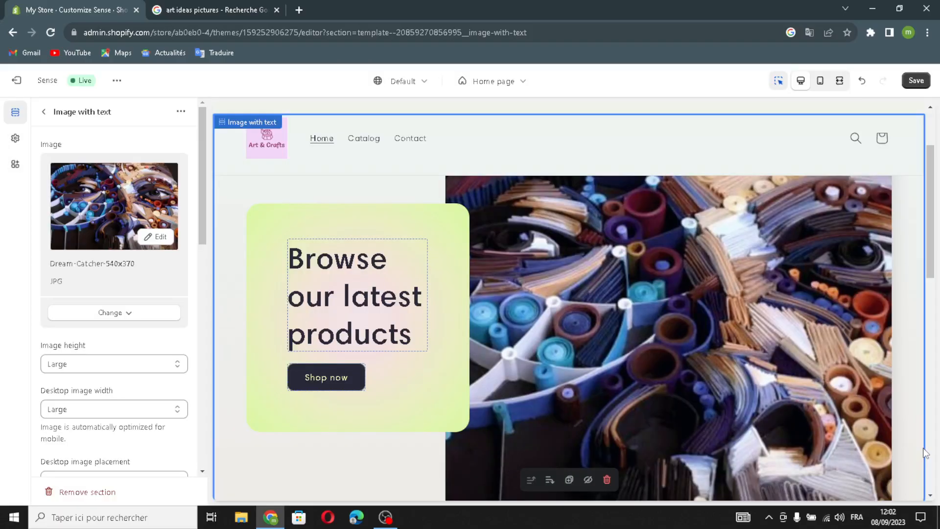
{"action": "scroll", "coordinate": [924, 451], "scroll_direction": "down", "scroll_amount": 2}
{"action": "scroll", "coordinate": [920, 438], "scroll_direction": "up", "scroll_amount": 2}
Examine the Image with text section's settings for image size, placement, content alignment, layout, color scheme, animations, mobile layout and padding.
{"action": "scroll", "coordinate": [90, 350], "scroll_direction": "down", "scroll_amount": 2}
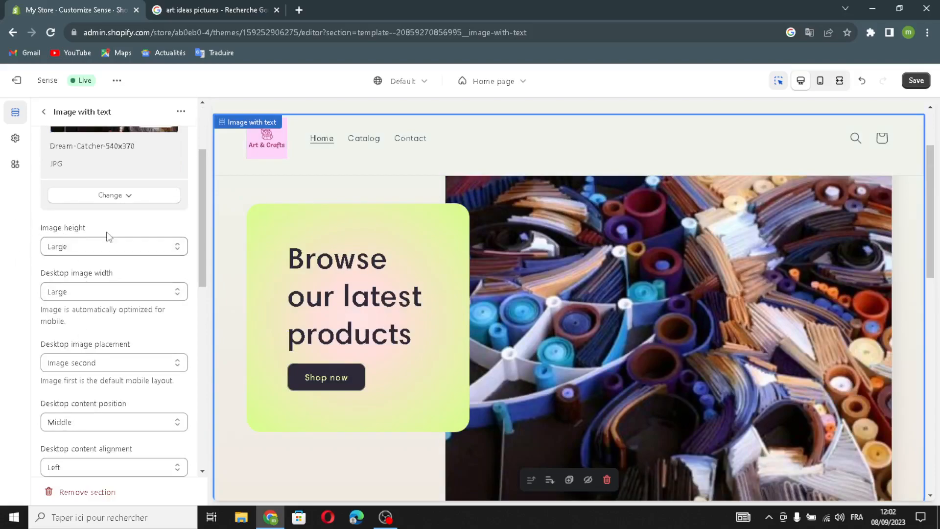
{"action": "scroll", "coordinate": [58, 283], "scroll_direction": "down", "scroll_amount": 1}
{"action": "scroll", "coordinate": [61, 230], "scroll_direction": "down", "scroll_amount": 1}
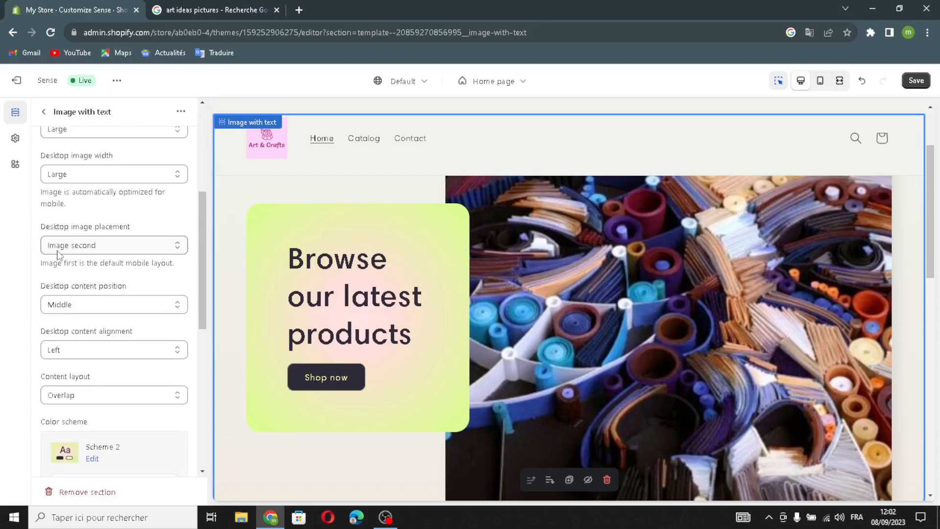
{"action": "scroll", "coordinate": [67, 305], "scroll_direction": "down", "scroll_amount": 3}
{"action": "scroll", "coordinate": [69, 245], "scroll_direction": "up", "scroll_amount": 2}
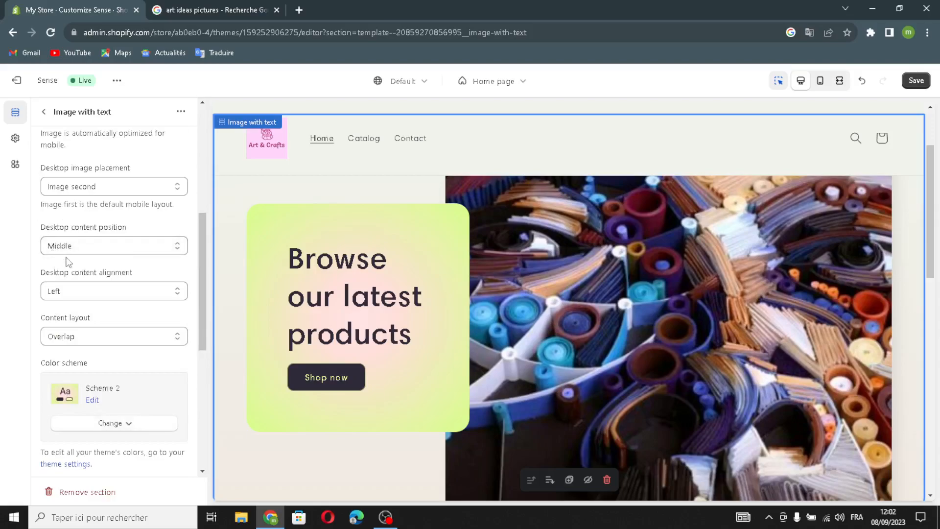
{"action": "scroll", "coordinate": [56, 304], "scroll_direction": "down", "scroll_amount": 5}
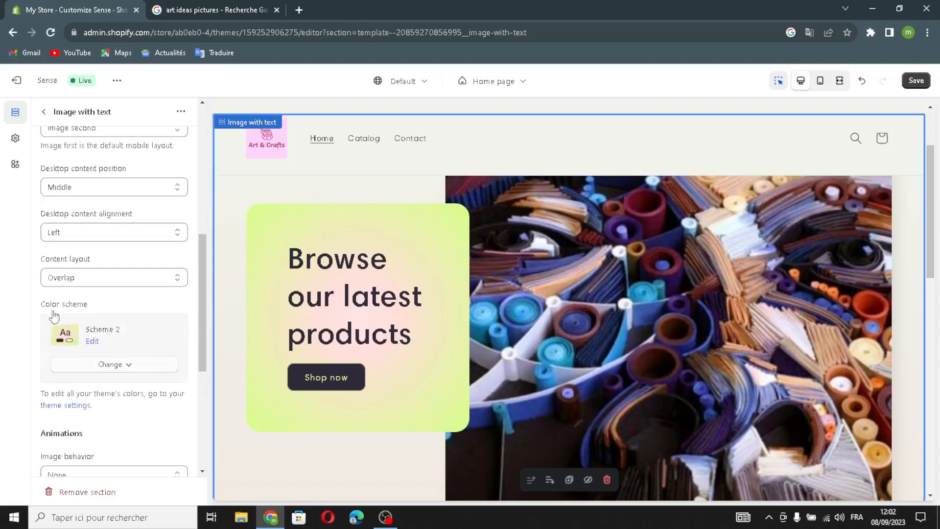
{"action": "scroll", "coordinate": [59, 323], "scroll_direction": "down", "scroll_amount": 1}
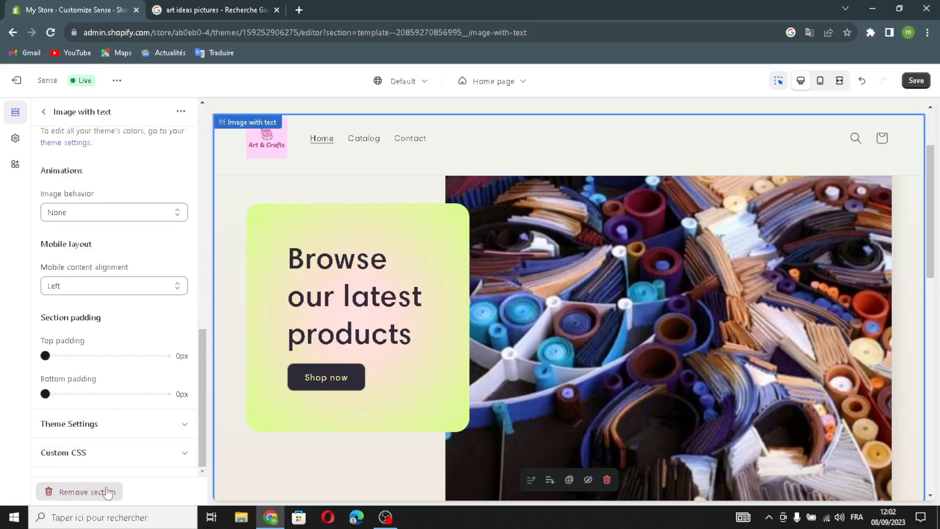
{"action": "scroll", "coordinate": [101, 244], "scroll_direction": "up", "scroll_amount": 8}
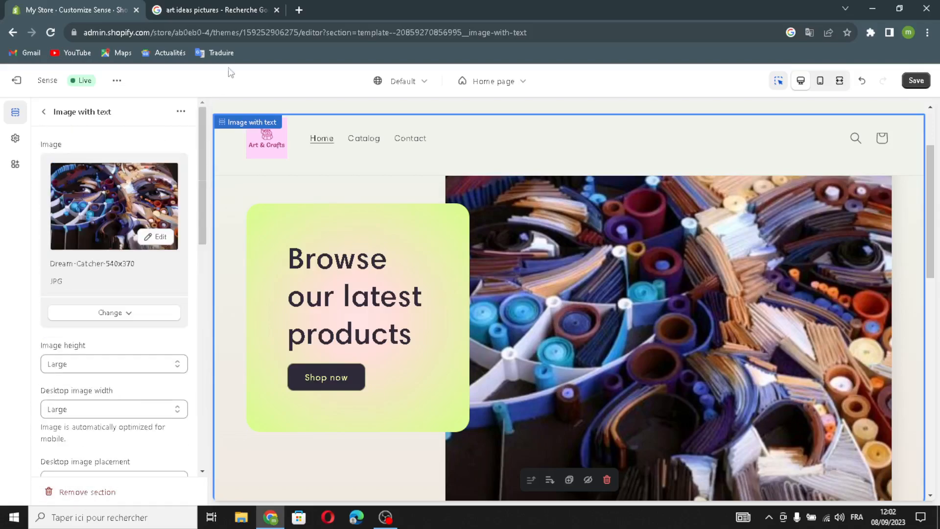
Open the Shop now button's settings, examine its label and link, and return to the home page section list.
{"action": "left_click", "coordinate": [44, 111]}
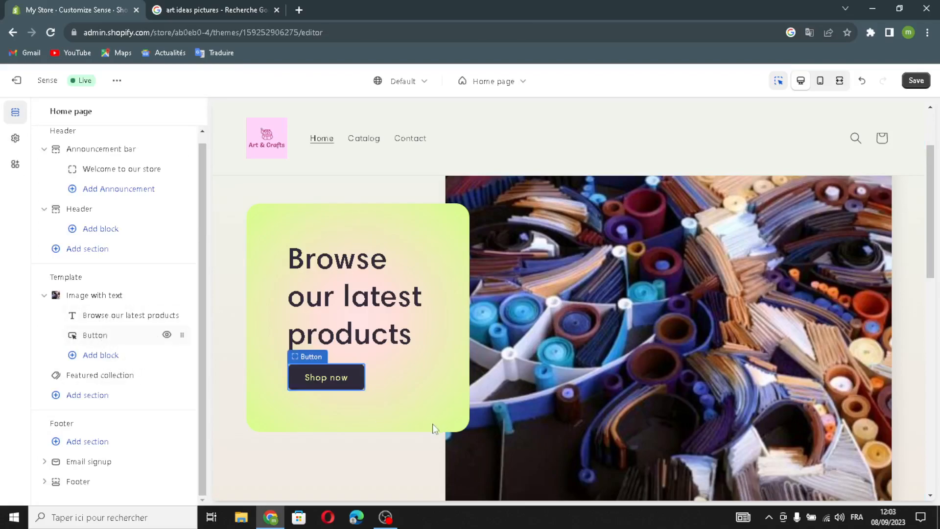
{"action": "left_click", "coordinate": [308, 367]}
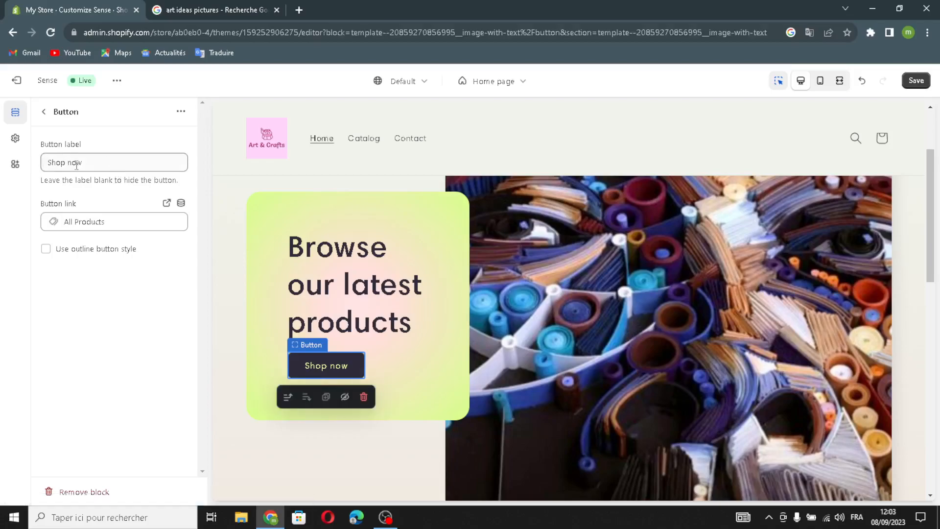
{"action": "left_click", "coordinate": [44, 112]}
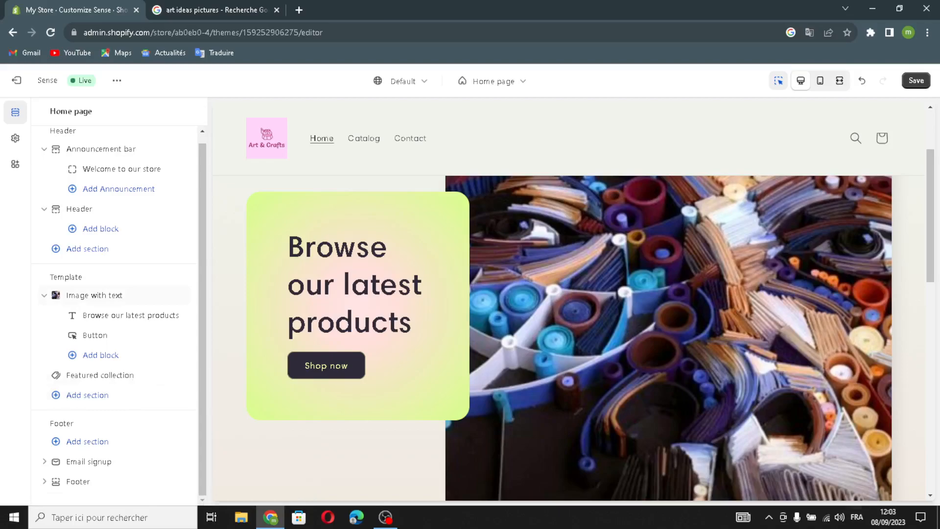
Browse the section types that can be added to the home page template, then close the list without adding one.
{"action": "left_click", "coordinate": [66, 394]}
{"action": "scroll", "coordinate": [271, 390], "scroll_direction": "down", "scroll_amount": 3}
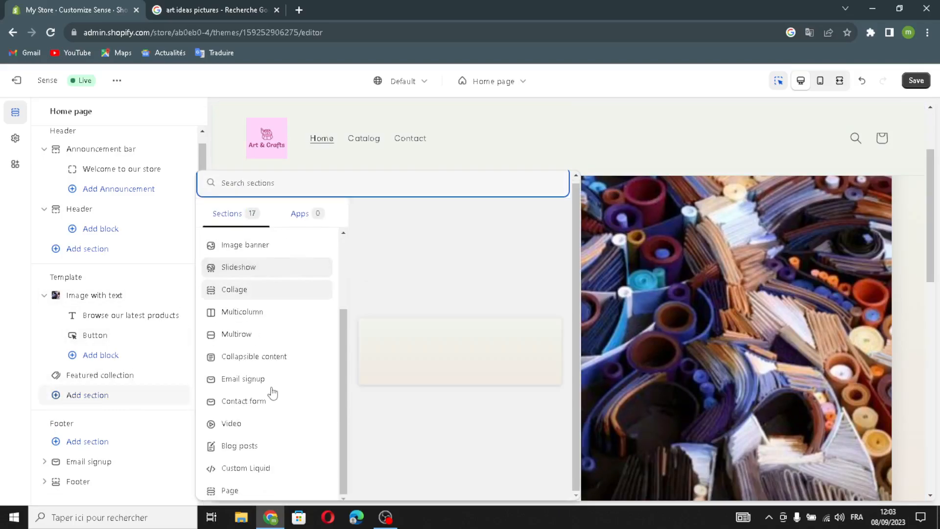
{"action": "scroll", "coordinate": [274, 343], "scroll_direction": "up", "scroll_amount": 3}
{"action": "scroll", "coordinate": [268, 377], "scroll_direction": "down", "scroll_amount": 2}
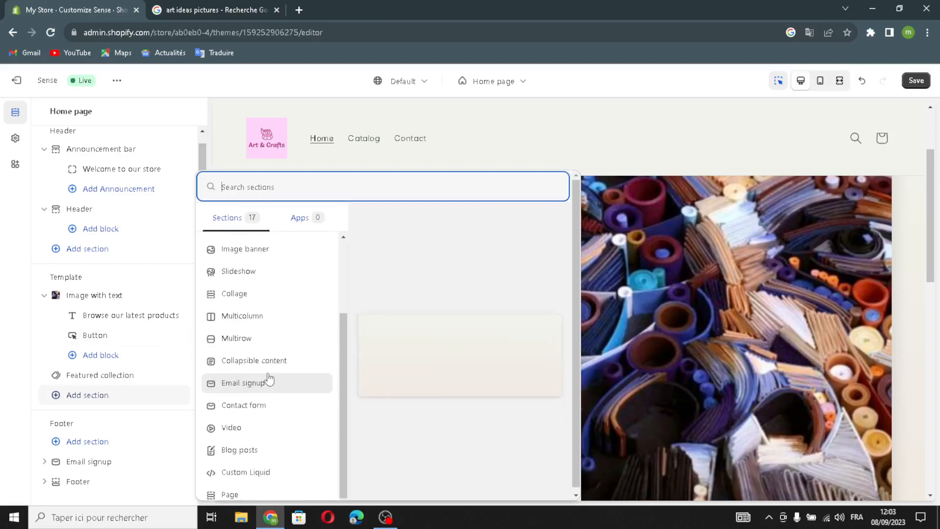
{"action": "scroll", "coordinate": [266, 332], "scroll_direction": "up", "scroll_amount": 3}
{"action": "scroll", "coordinate": [294, 389], "scroll_direction": "down", "scroll_amount": 4}
{"action": "scroll", "coordinate": [289, 373], "scroll_direction": "up", "scroll_amount": 3}
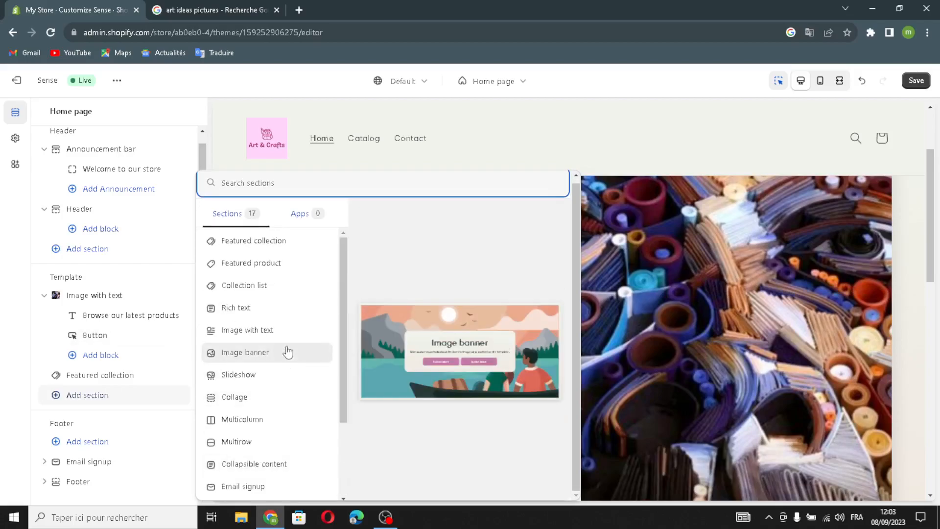
{"action": "scroll", "coordinate": [294, 343], "scroll_direction": "down", "scroll_amount": 3}
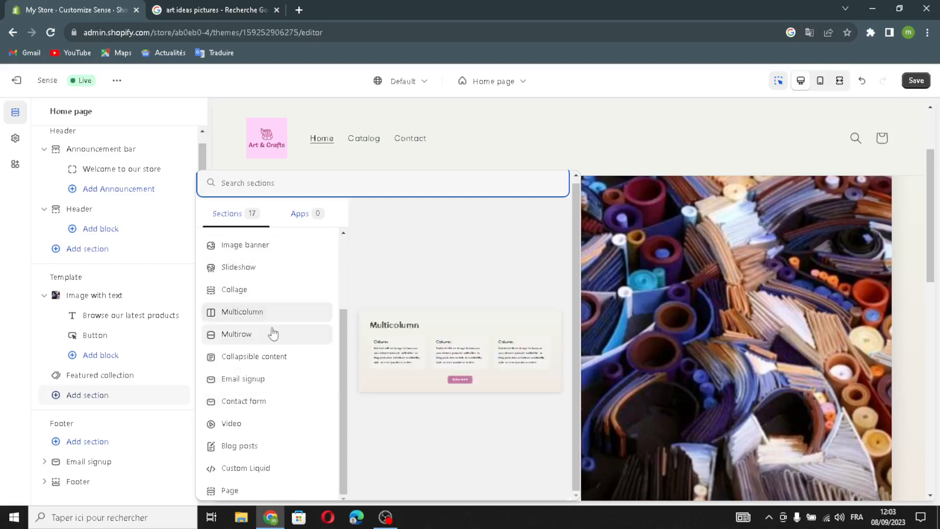
{"action": "scroll", "coordinate": [277, 334], "scroll_direction": "up", "scroll_amount": 2}
{"action": "scroll", "coordinate": [274, 331], "scroll_direction": "down", "scroll_amount": 2}
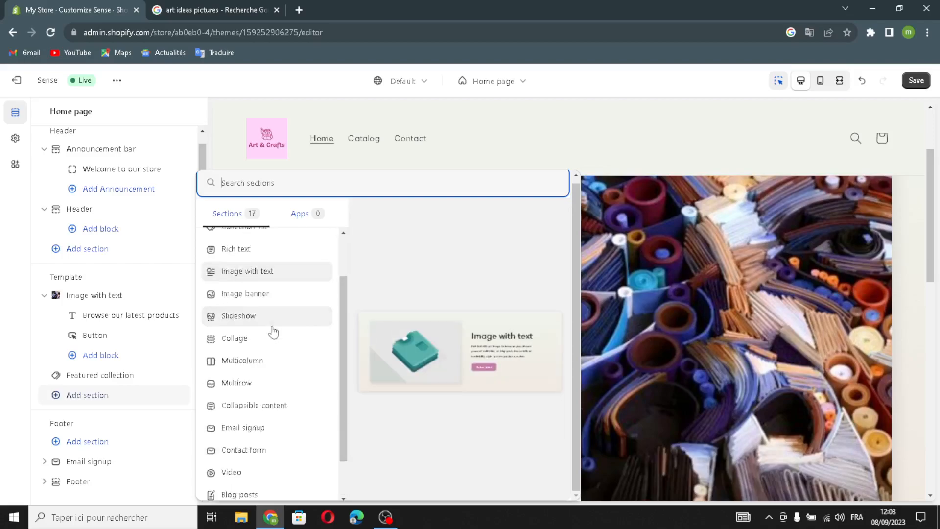
{"action": "scroll", "coordinate": [272, 332], "scroll_direction": "up", "scroll_amount": 2}
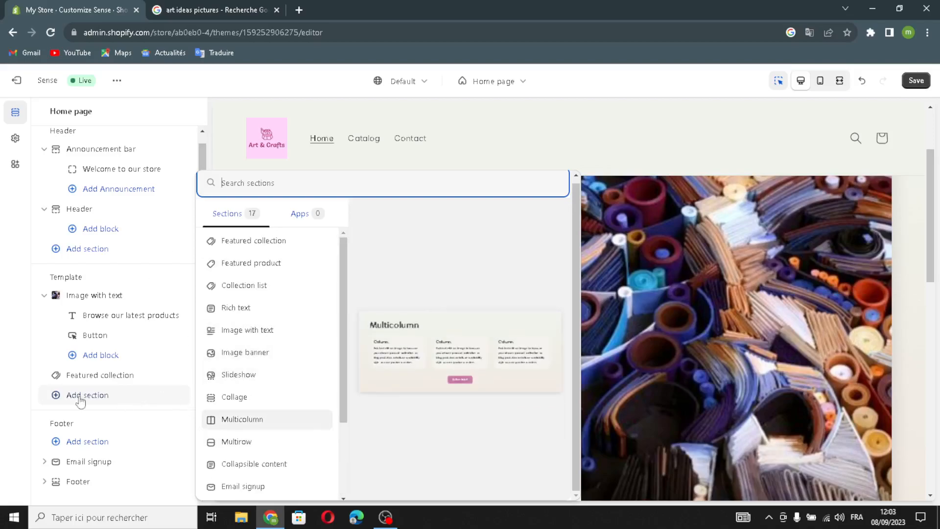
{"action": "left_click", "coordinate": [15, 360]}
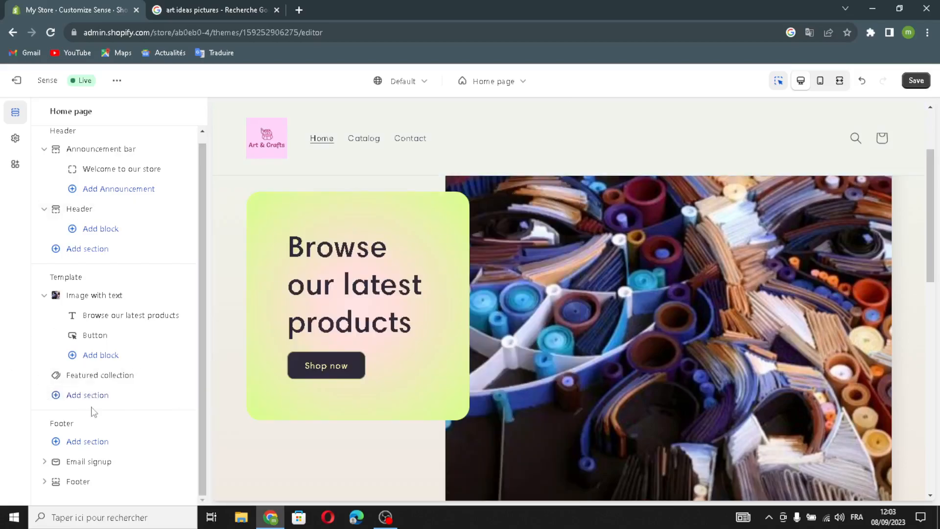
Generate a Featured collection heading about "art" in the Expert tone and apply "Unleash Your Creativity with Stunning Art Pieces.".
{"action": "left_click", "coordinate": [60, 376]}
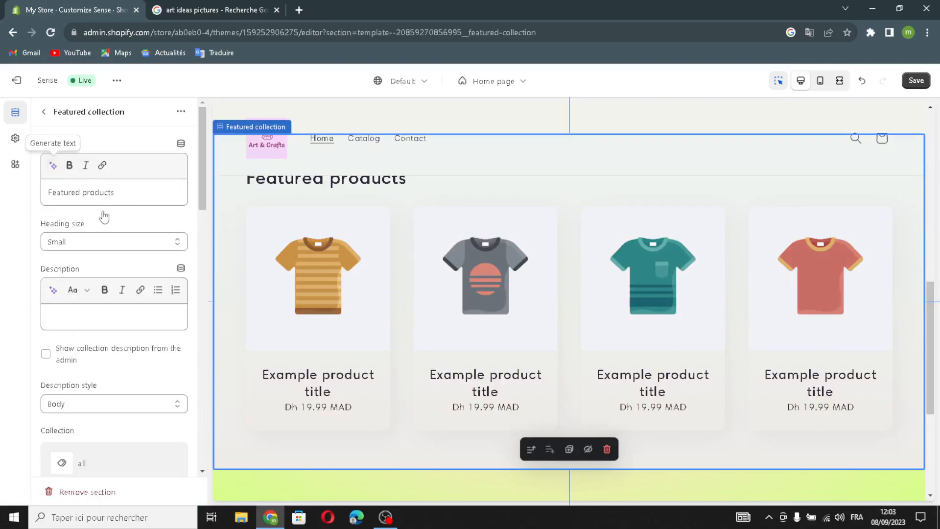
{"action": "left_click", "coordinate": [52, 165]}
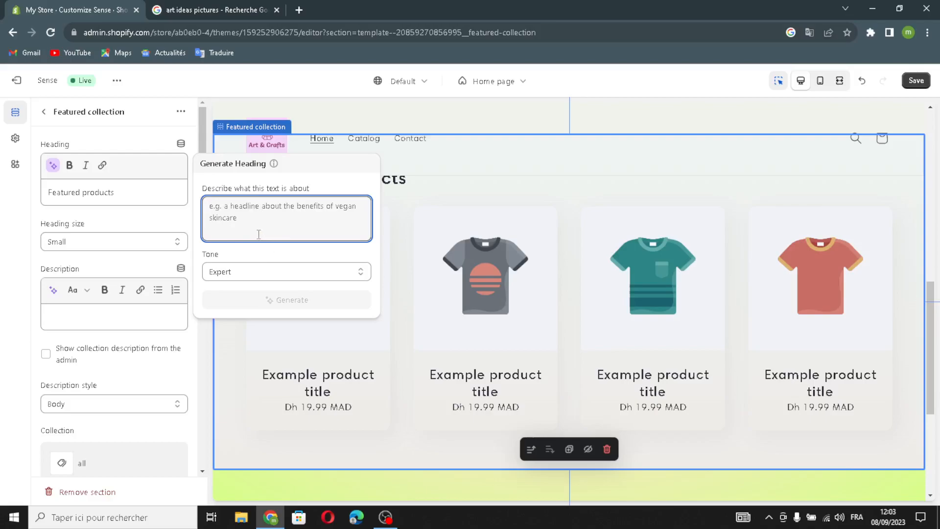
{"action": "type", "text": "art"}
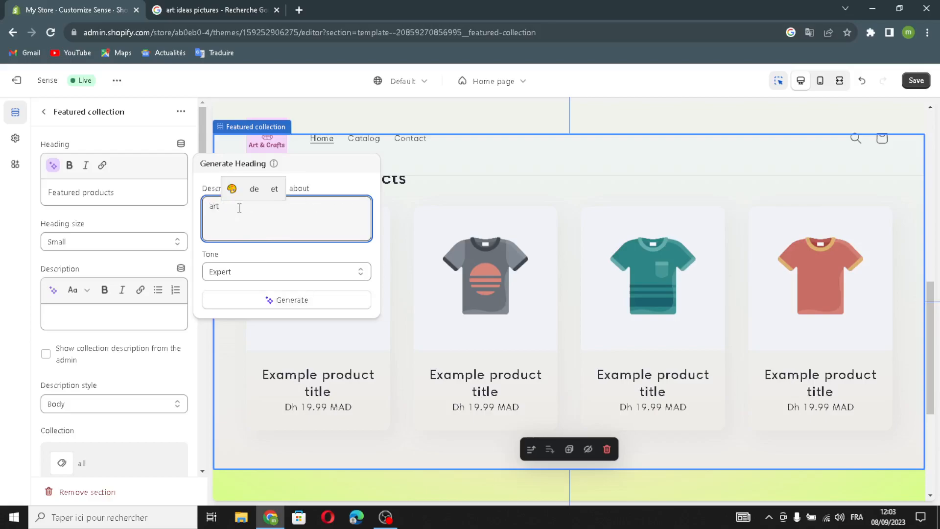
{"action": "key", "text": "Return"}
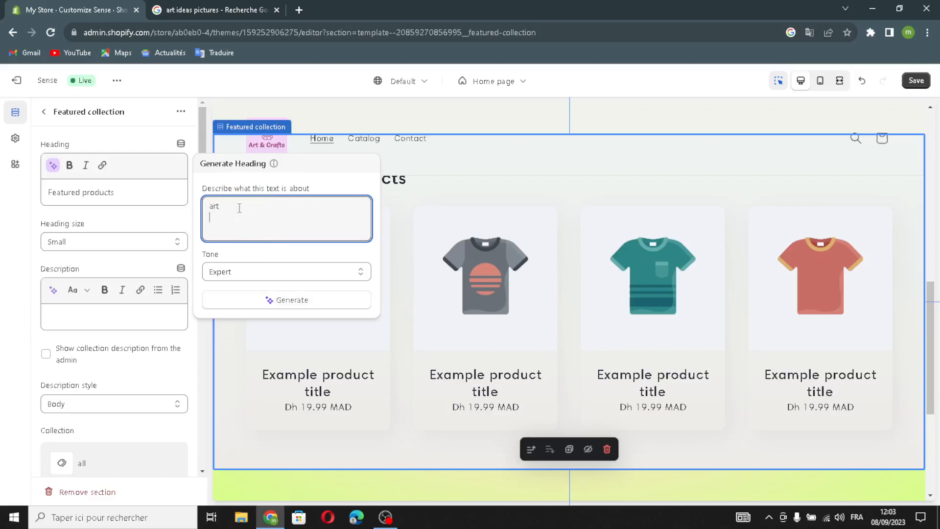
{"action": "left_click", "coordinate": [220, 298]}
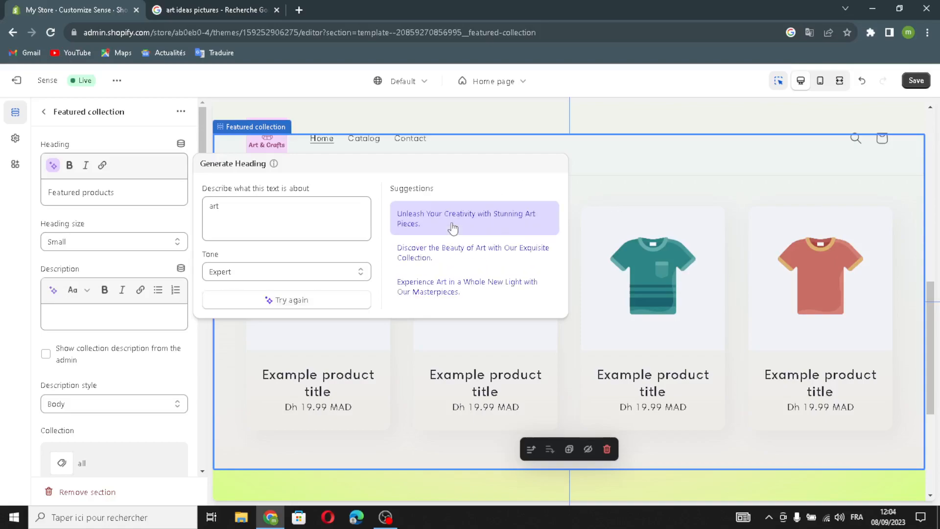
{"action": "left_click", "coordinate": [454, 228]}
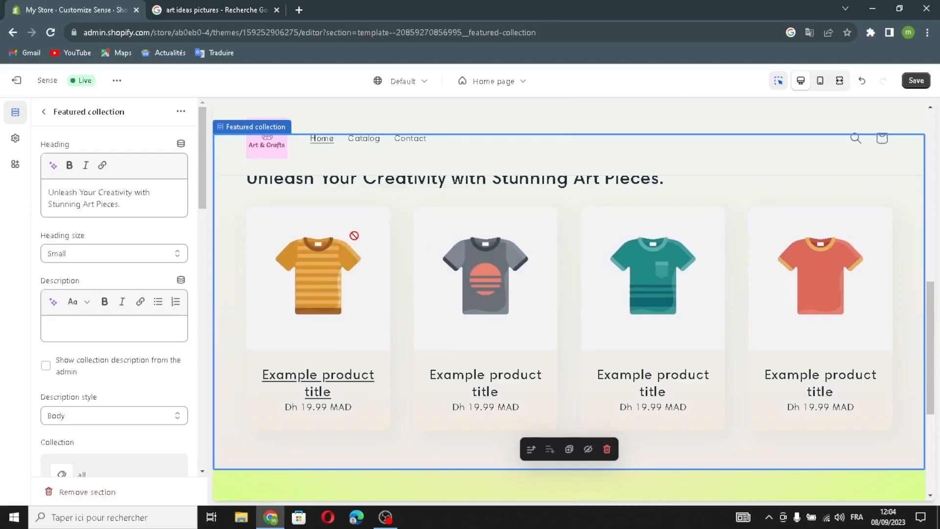
Examine the Featured collection's description, collection and product card settings and review the home page preview.
{"action": "scroll", "coordinate": [348, 245], "scroll_direction": "up", "scroll_amount": 2}
{"action": "scroll", "coordinate": [342, 321], "scroll_direction": "down", "scroll_amount": 3}
{"action": "scroll", "coordinate": [111, 332], "scroll_direction": "down", "scroll_amount": 7}
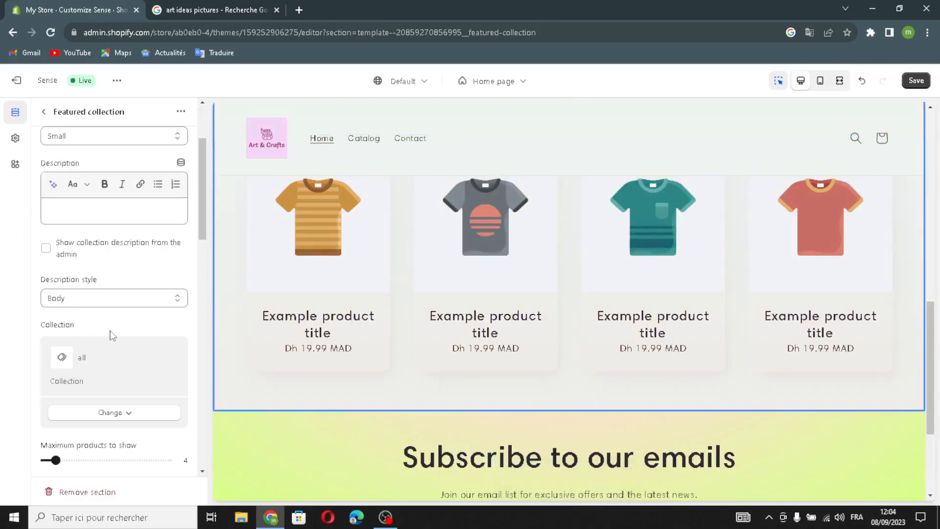
{"action": "scroll", "coordinate": [118, 337], "scroll_direction": "down", "scroll_amount": 6}
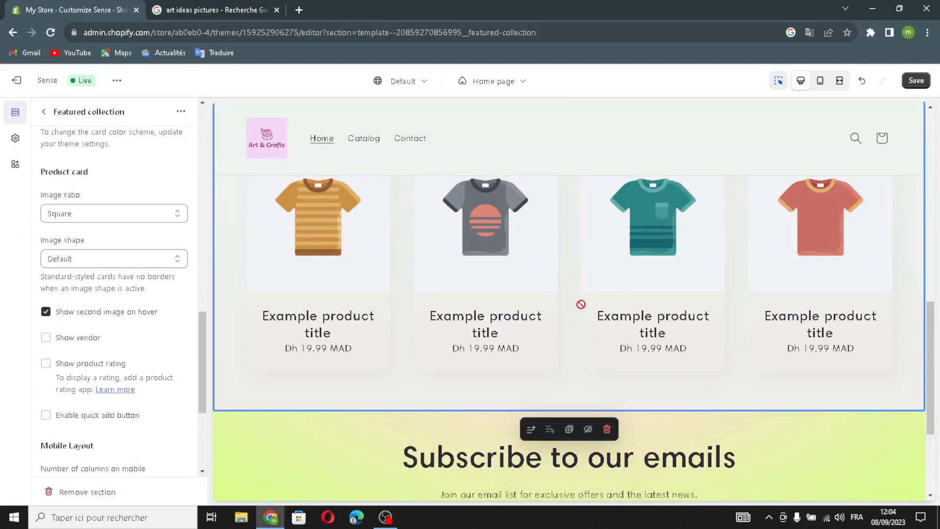
{"action": "scroll", "coordinate": [321, 313], "scroll_direction": "up", "scroll_amount": 6}
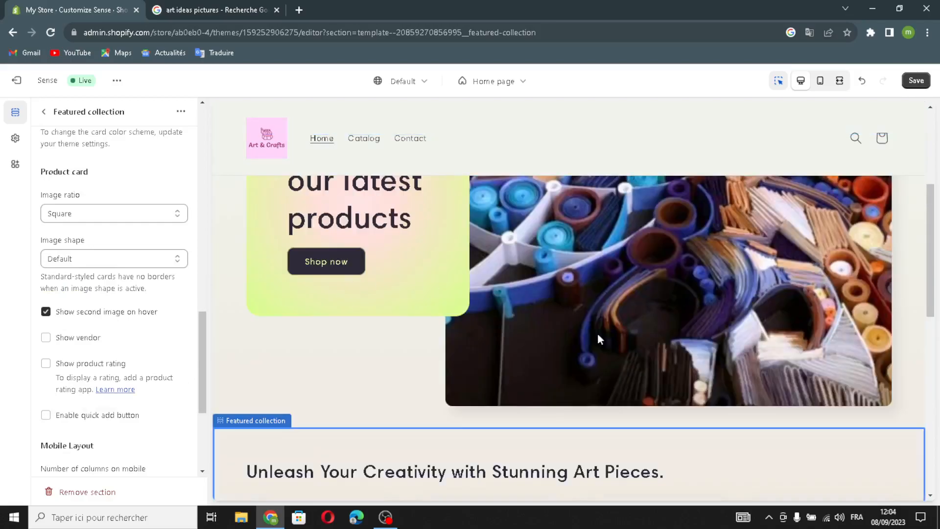
Keep the Featured collection's product card image ratio at Square and set its image shape to Chevron left.
{"action": "left_click", "coordinate": [93, 210]}
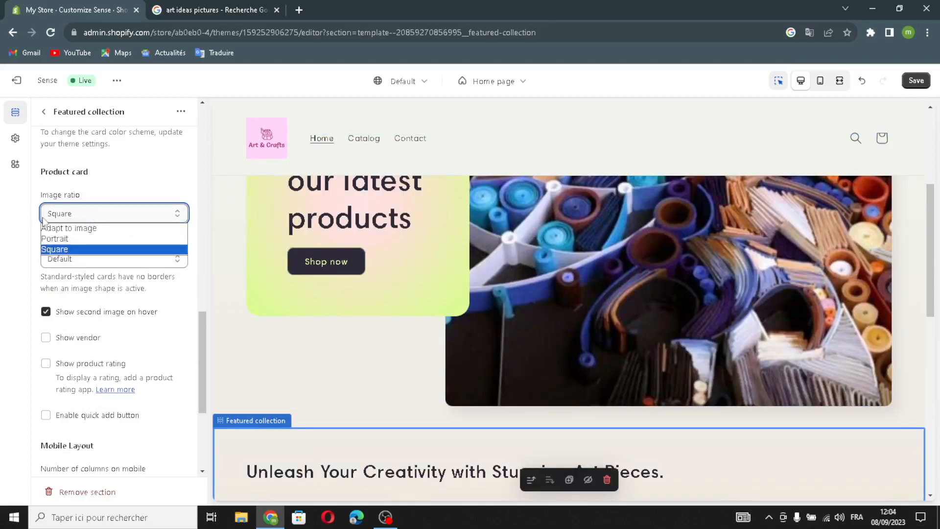
{"action": "left_click", "coordinate": [54, 217]}
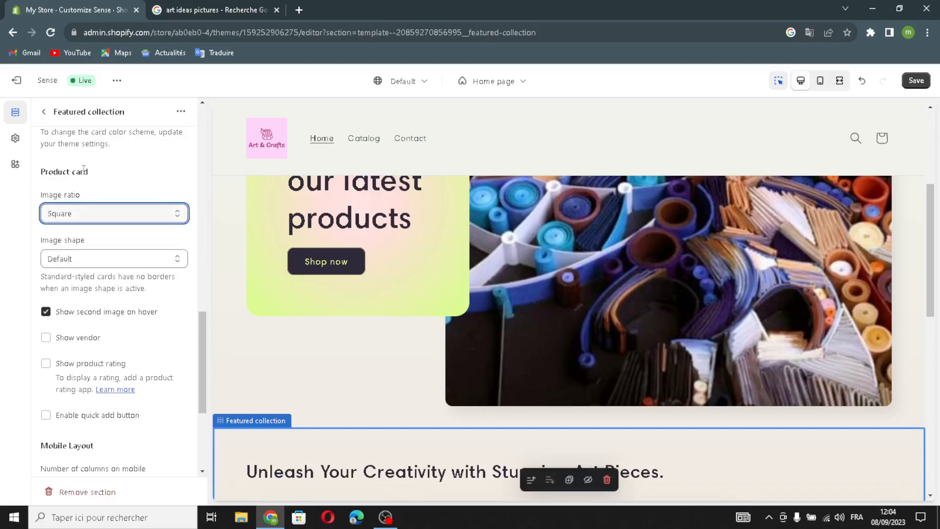
{"action": "scroll", "coordinate": [82, 289], "scroll_direction": "down", "scroll_amount": 1}
{"action": "left_click", "coordinate": [79, 199]}
{"action": "left_click", "coordinate": [54, 205]}
{"action": "left_click", "coordinate": [59, 199]}
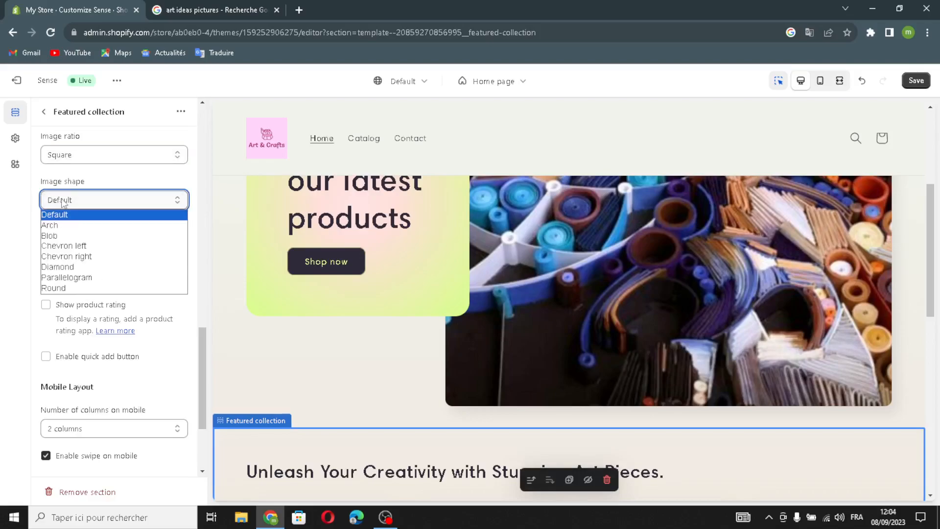
{"action": "left_click", "coordinate": [74, 248]}
{"action": "scroll", "coordinate": [111, 263], "scroll_direction": "down", "scroll_amount": 3}
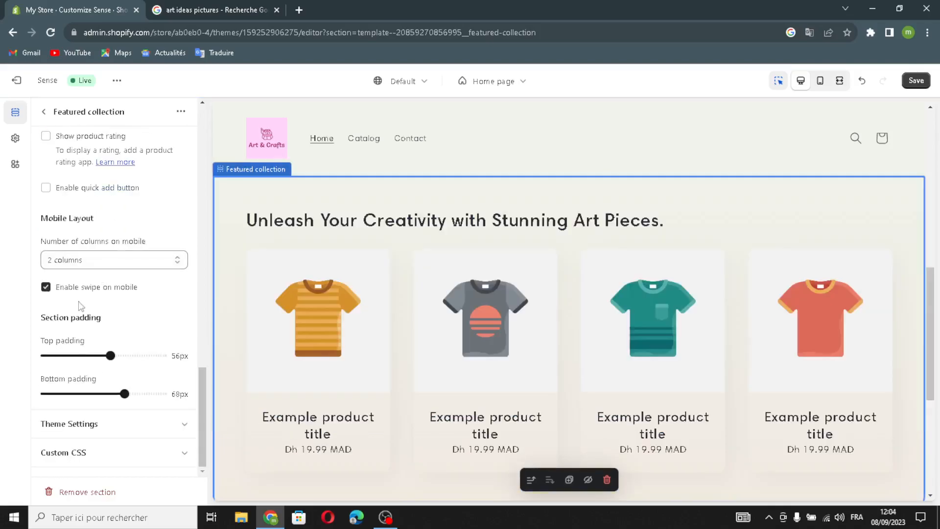
{"action": "scroll", "coordinate": [81, 306], "scroll_direction": "up", "scroll_amount": 5}
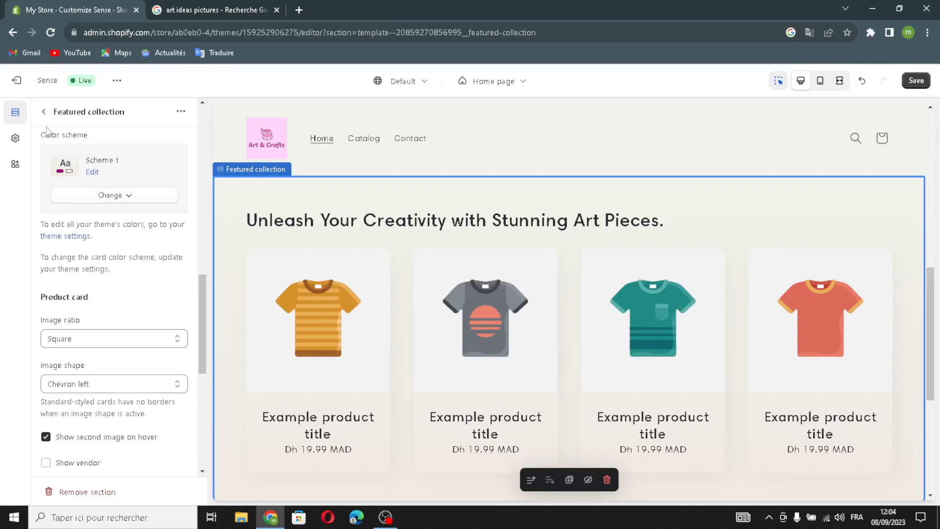
Save the theme customizations and leave the theme editor for the admin home page, collapsing the trial notice.
{"action": "left_click", "coordinate": [44, 112]}
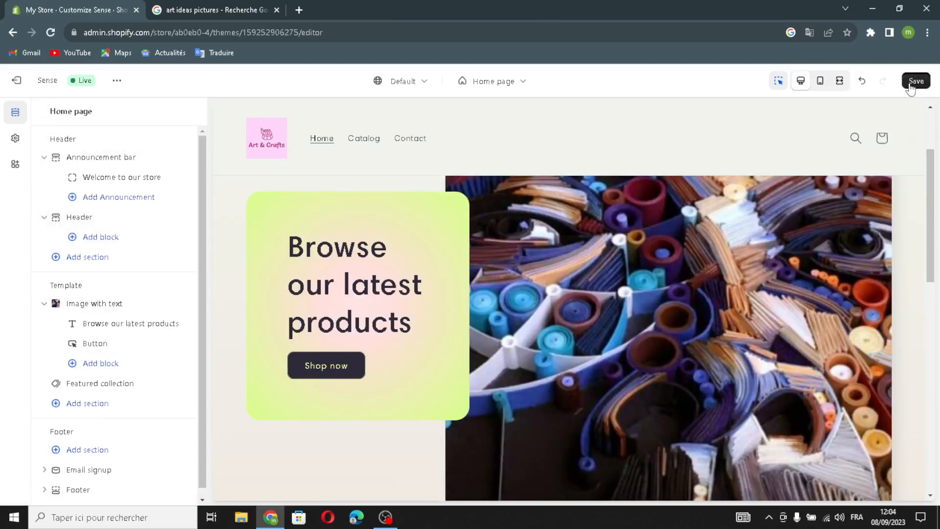
{"action": "left_click", "coordinate": [911, 86]}
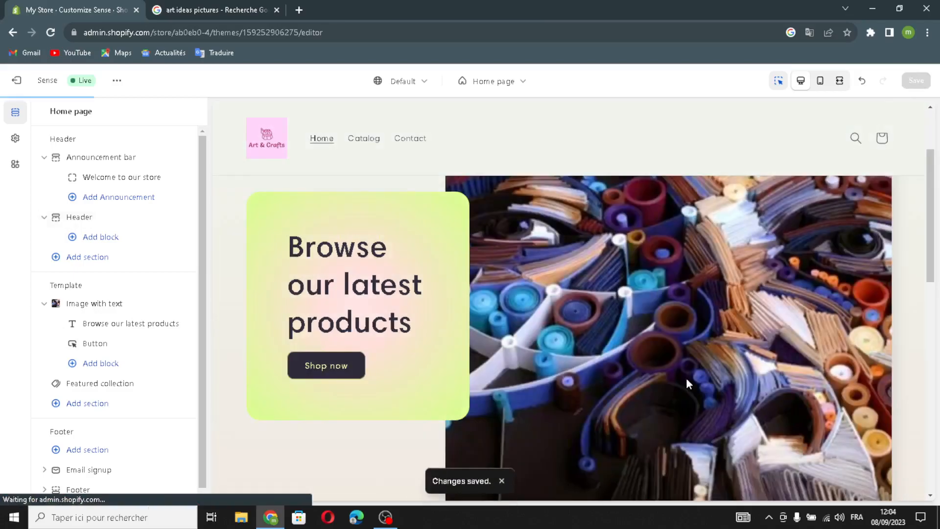
{"action": "left_click", "coordinate": [16, 80]}
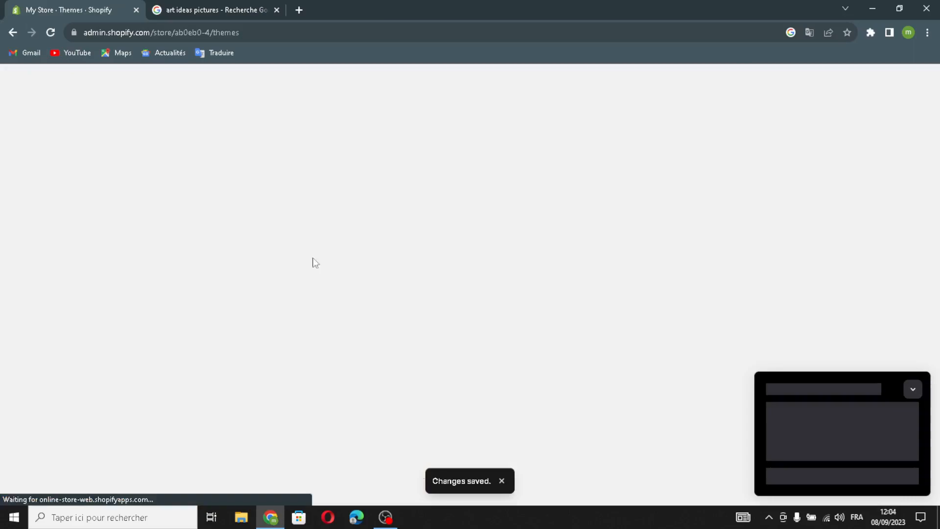
{"action": "left_click", "coordinate": [37, 115]}
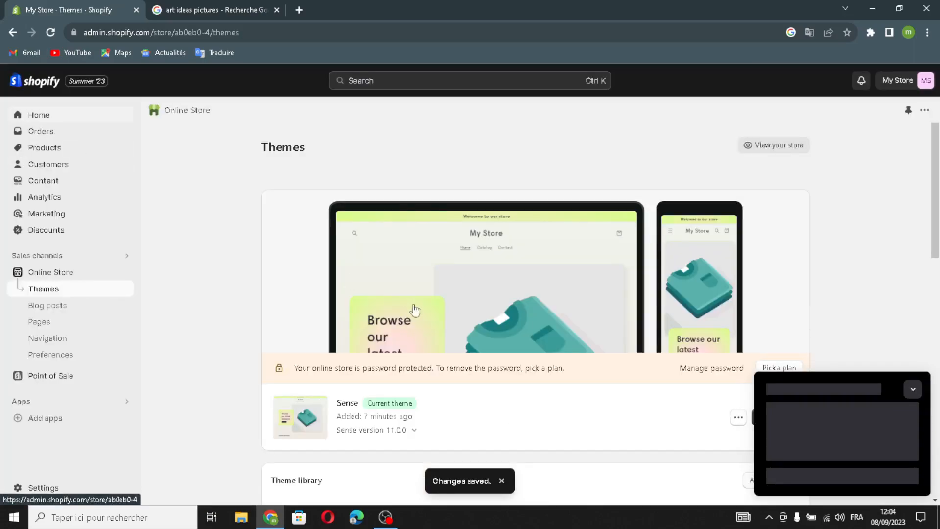
{"action": "left_click", "coordinate": [912, 389]}
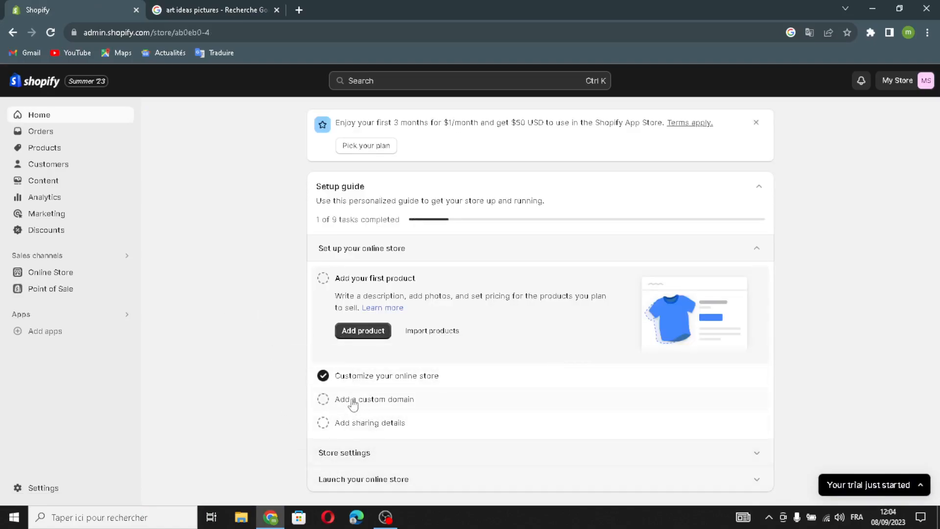
Mark the custom domain, sharing details and first product tasks as completed in the setup guide.
{"action": "left_click", "coordinate": [322, 399]}
{"action": "left_click", "coordinate": [323, 424]}
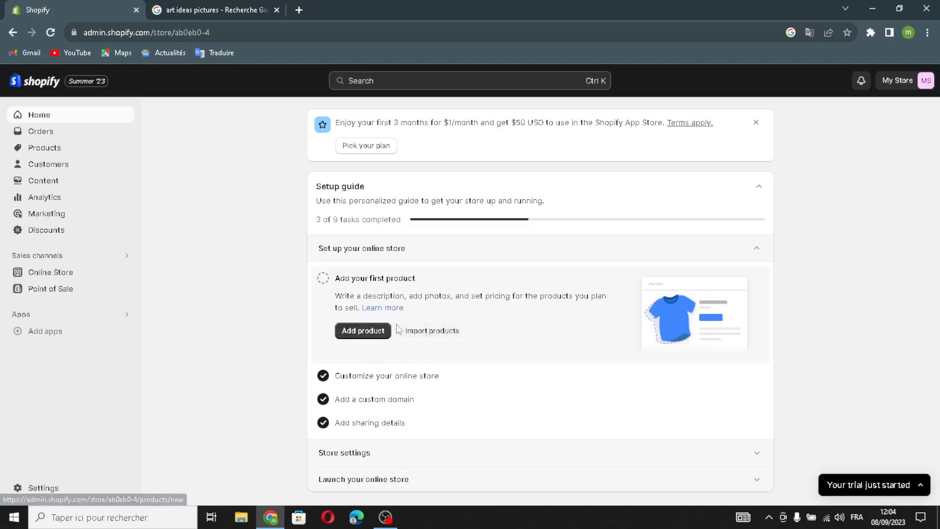
{"action": "left_click", "coordinate": [324, 278]}
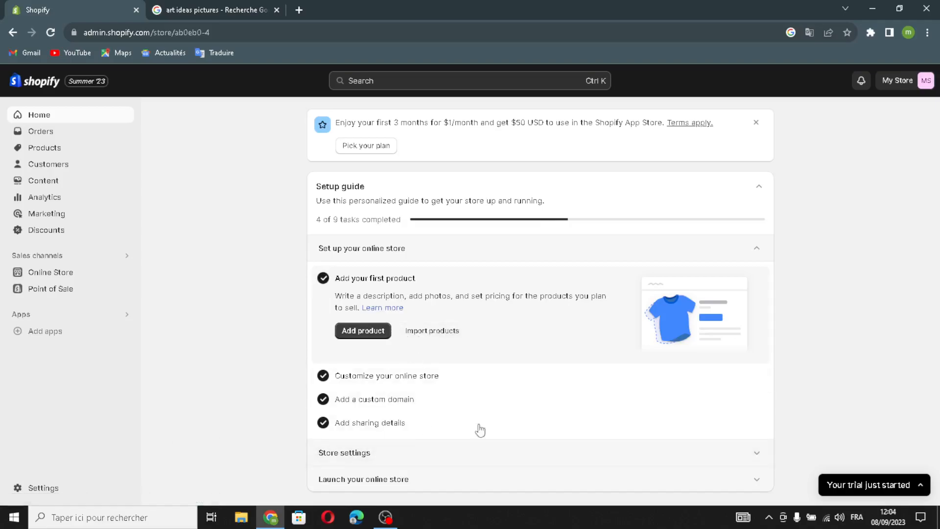
Open the Name your store task from the setup guide's store settings and set the store name to CreateHub.
{"action": "left_click", "coordinate": [407, 452]}
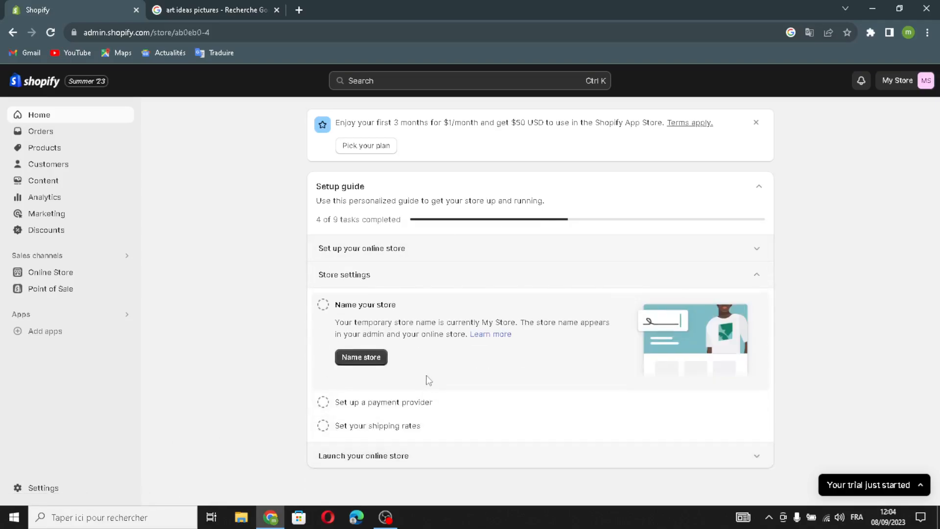
{"action": "left_click", "coordinate": [346, 363]}
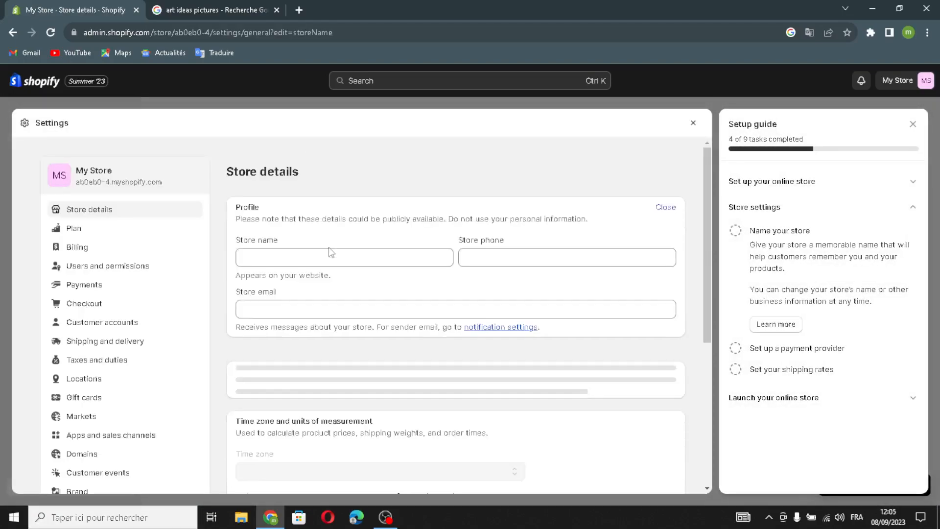
{"action": "left_click_drag", "start_coordinate": [344, 262], "coordinate": [216, 244]}
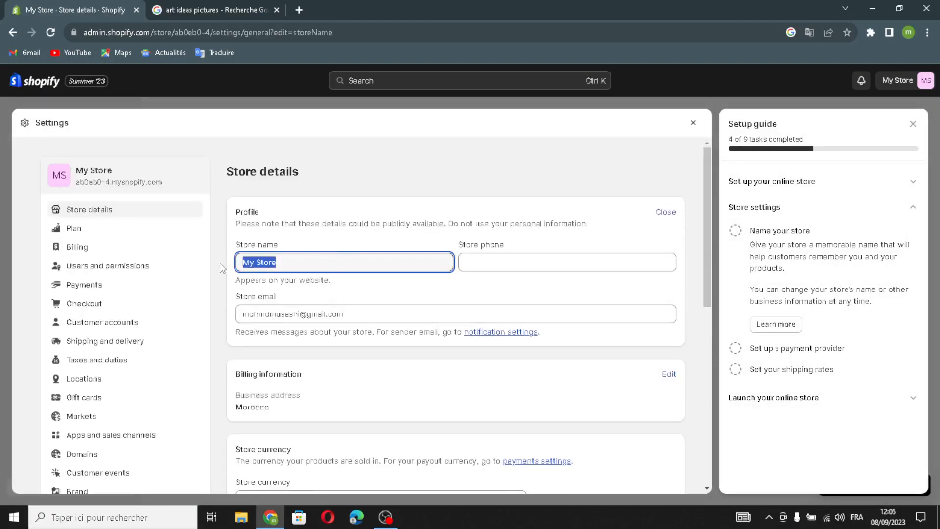
{"action": "type", "text": "CreateHub"}
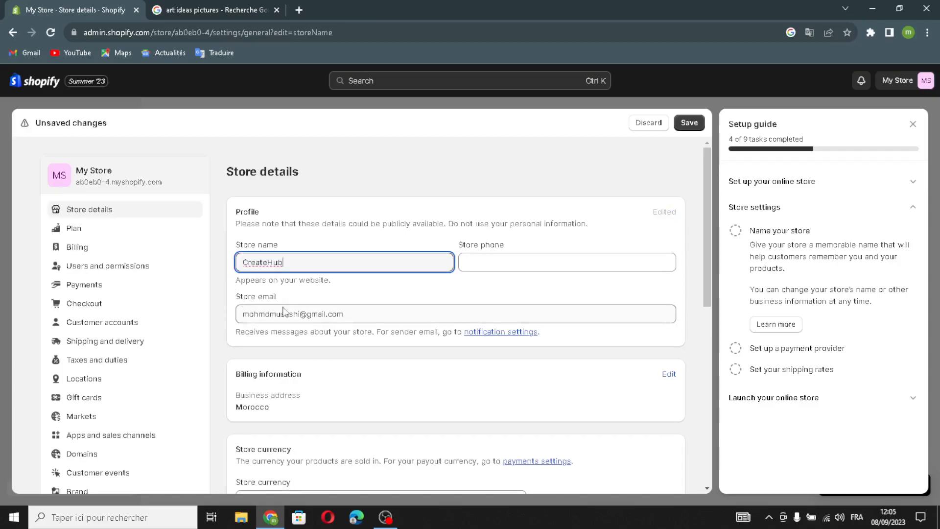
Save the store details without adding a store phone and close the settings to return to the setup guide.
{"action": "left_click", "coordinate": [519, 269]}
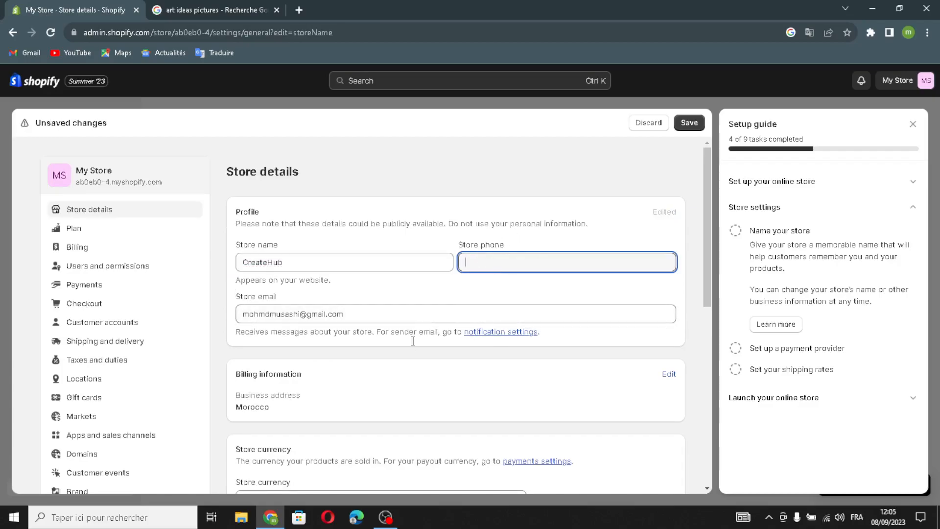
{"action": "left_click", "coordinate": [366, 306]}
{"action": "scroll", "coordinate": [421, 310], "scroll_direction": "down", "scroll_amount": 8}
{"action": "scroll", "coordinate": [482, 347], "scroll_direction": "up", "scroll_amount": 8}
{"action": "scroll", "coordinate": [539, 293], "scroll_direction": "down", "scroll_amount": 6}
{"action": "scroll", "coordinate": [560, 254], "scroll_direction": "up", "scroll_amount": 6}
{"action": "left_click", "coordinate": [688, 123]}
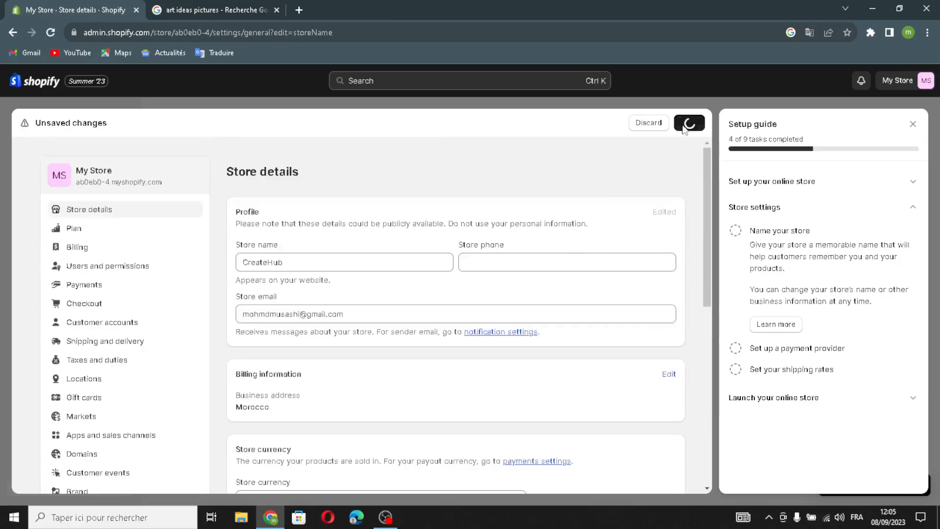
{"action": "left_click", "coordinate": [913, 125]}
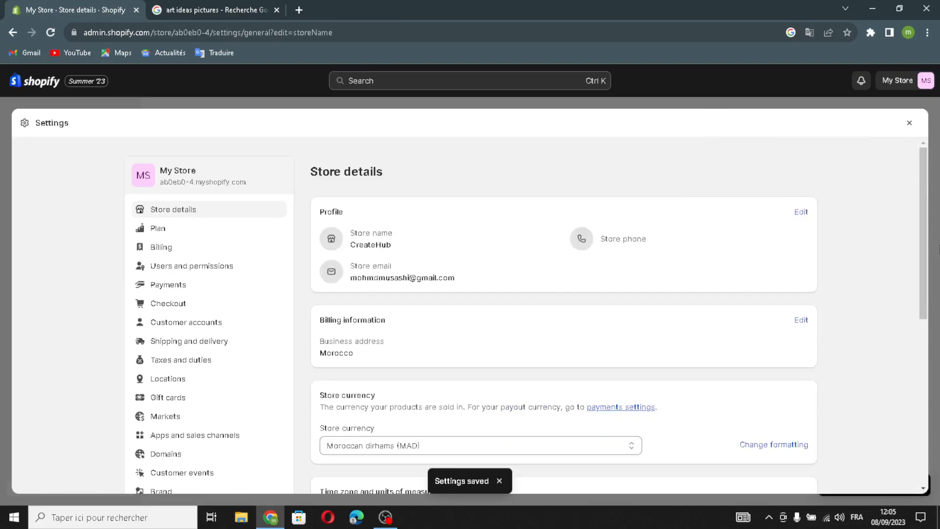
{"action": "left_click", "coordinate": [910, 123]}
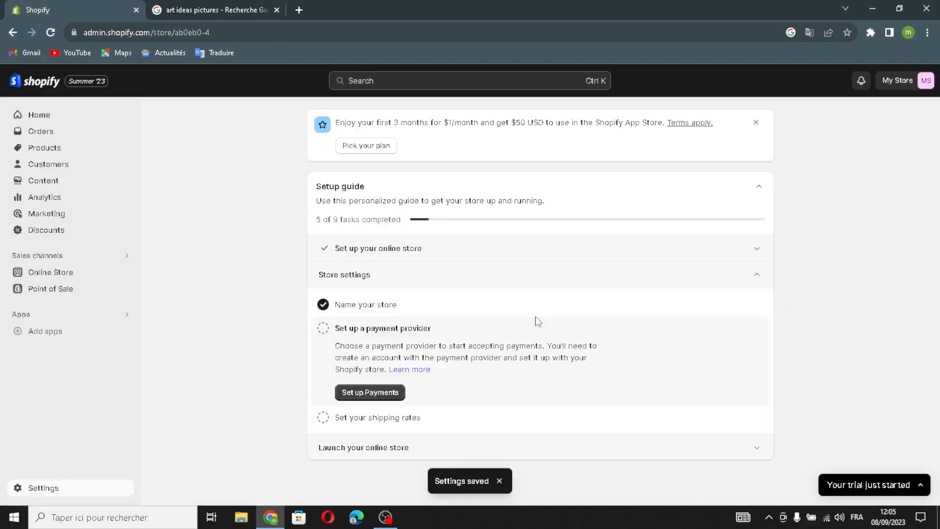